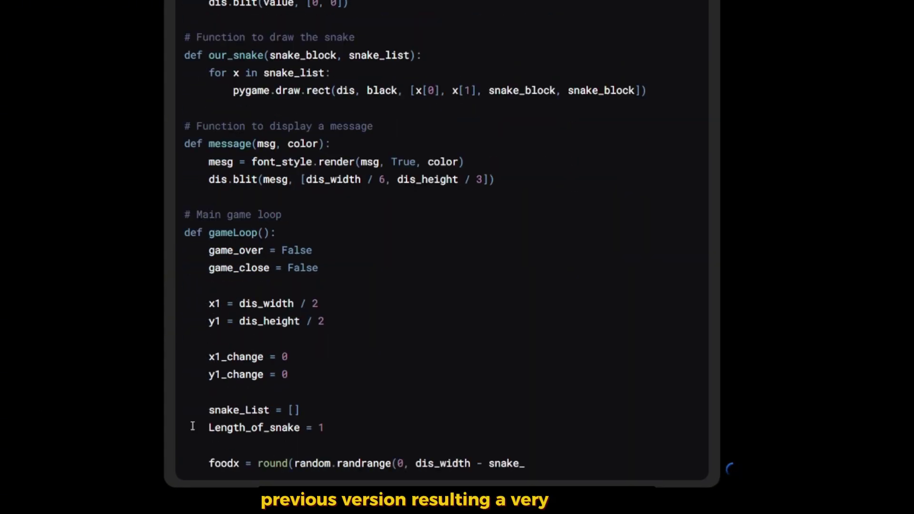
Scroll through DeepSeek's pygame snake game code answer
{"action": "scroll", "coordinate": [203, 421], "scroll_direction": "up", "scroll_amount": 5}
{"action": "scroll", "coordinate": [201, 416], "scroll_direction": "up", "scroll_amount": 10}
{"action": "scroll", "coordinate": [199, 404], "scroll_direction": "down", "scroll_amount": 20}
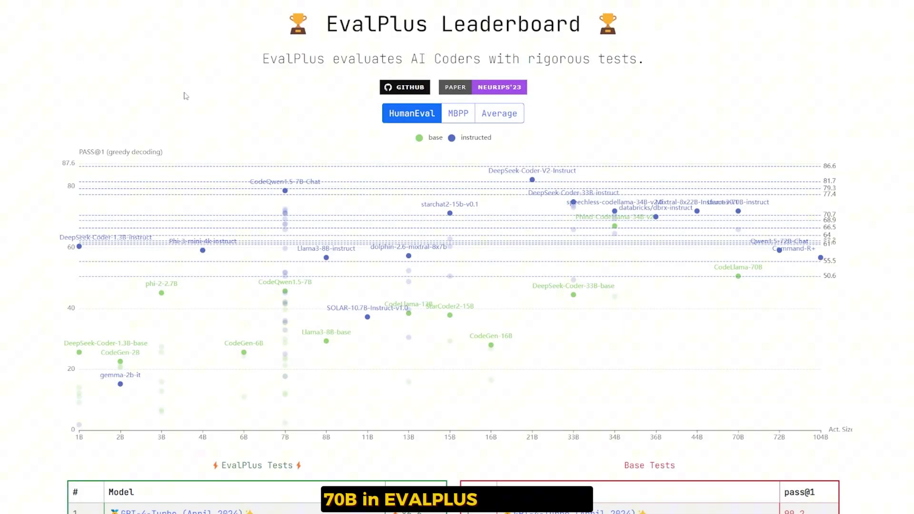
Scroll down the EvalPlus leaderboard to the HumanEval coder test tables
{"action": "scroll", "coordinate": [185, 95], "scroll_direction": "down", "scroll_amount": 5}
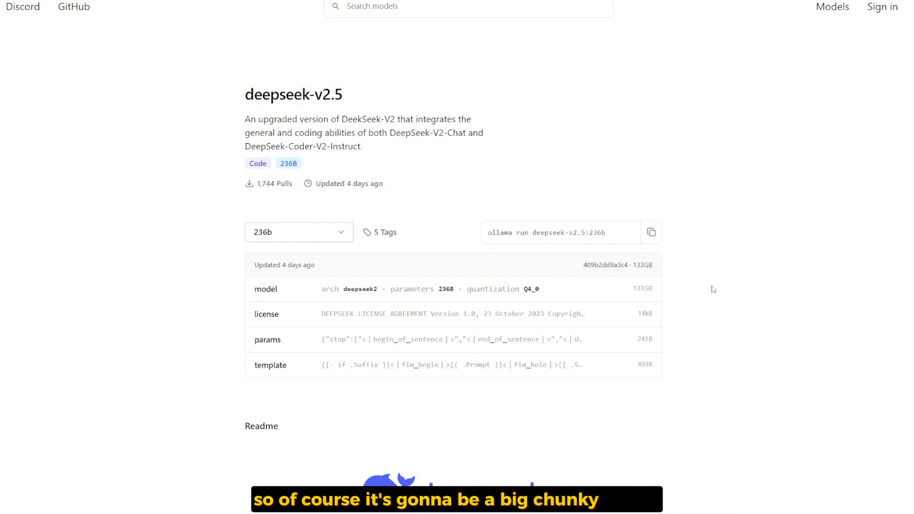
Scroll the Ollama deepseek-v2.5 page to the 236b tag's 133GB Q4_0 size
{"action": "scroll", "coordinate": [706, 302], "scroll_direction": "down", "scroll_amount": 1}
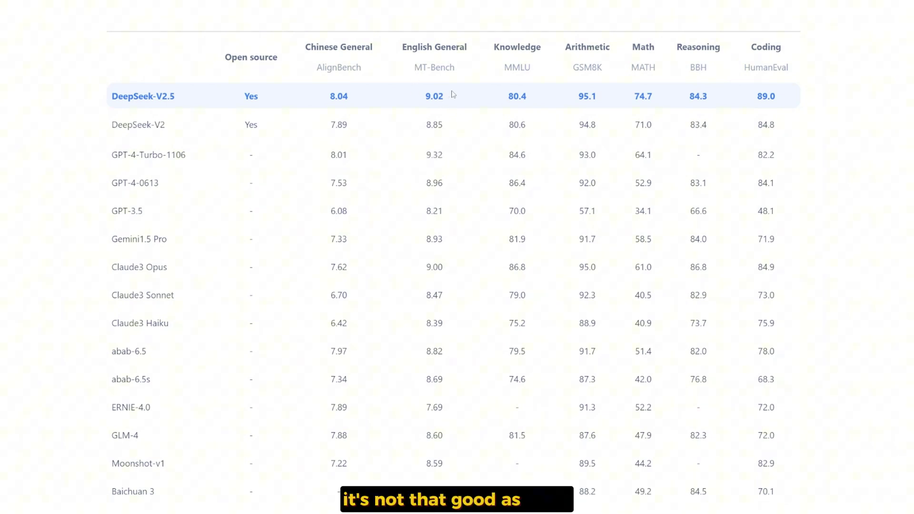
Highlight GPT-4-Turbo-1106's 9.32 MT-Bench score and the MT-Bench and AlignBench benchmark names
{"action": "double_click", "coordinate": [434, 155]}
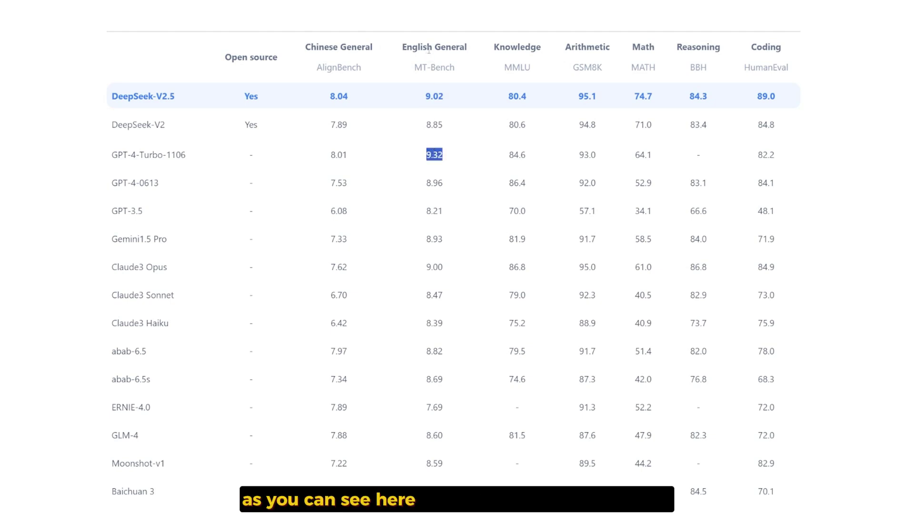
{"action": "triple_click", "coordinate": [440, 65]}
{"action": "left_click", "coordinate": [445, 69]}
{"action": "double_click", "coordinate": [435, 155]}
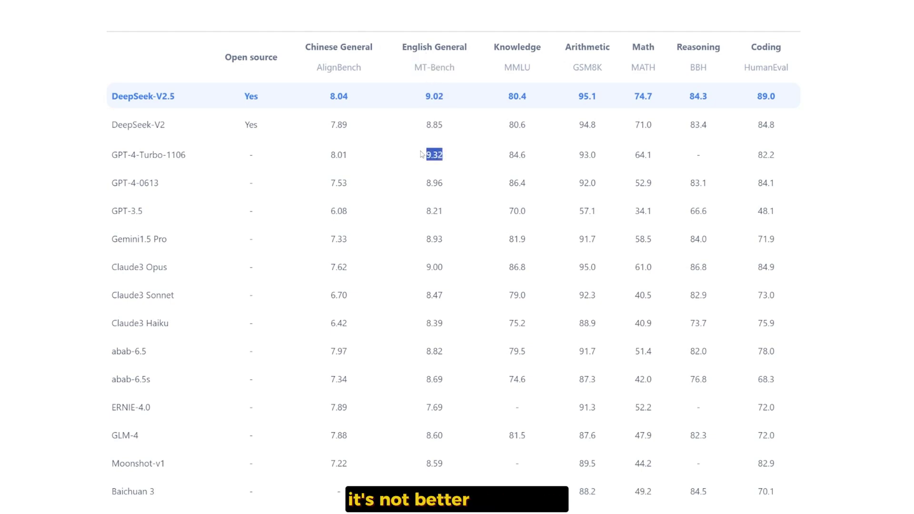
{"action": "double_click", "coordinate": [336, 68]}
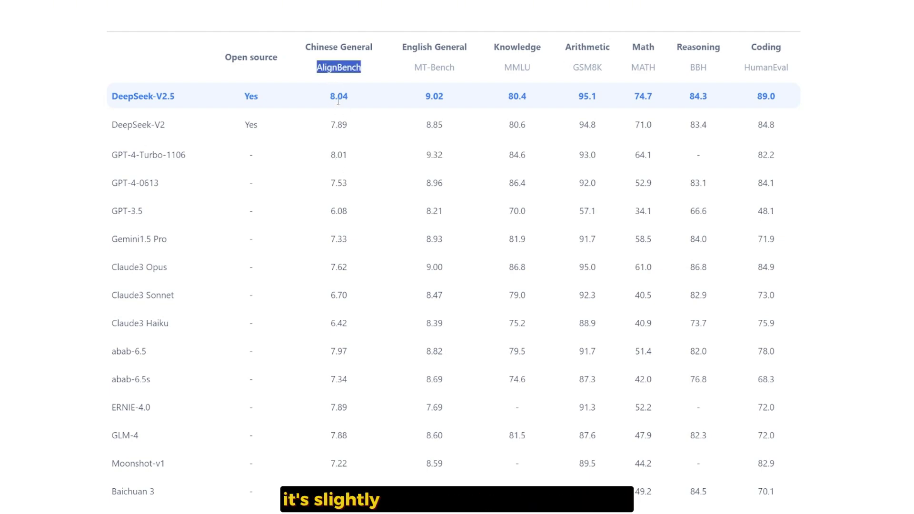
Highlight GPT-4-Turbo-1106's 84.6 MMLU, 93.0 GSM8K, 64.1 MATH and 82.2 HumanEval scores
{"action": "double_click", "coordinate": [517, 155]}
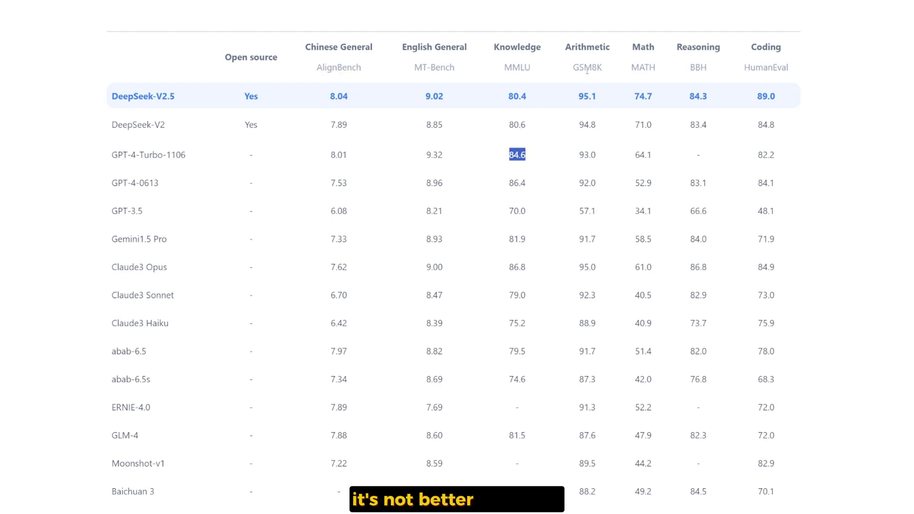
{"action": "double_click", "coordinate": [586, 155]}
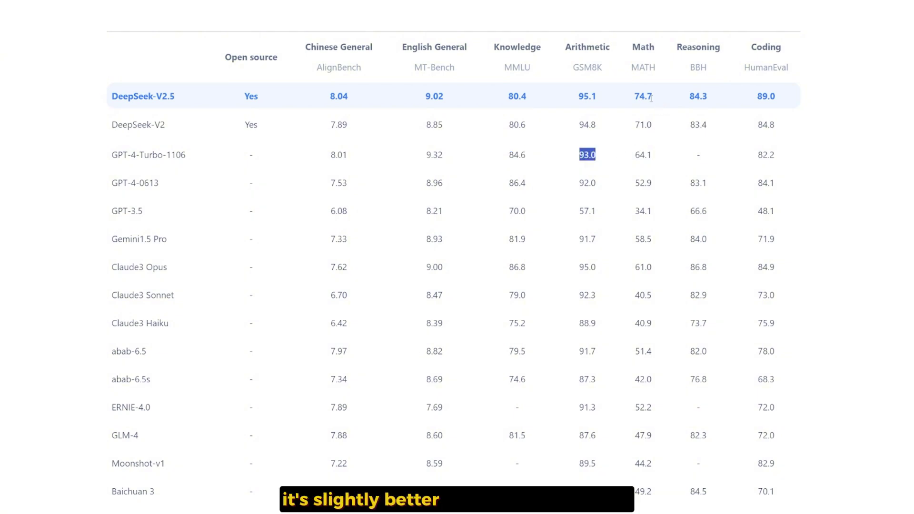
{"action": "double_click", "coordinate": [642, 155]}
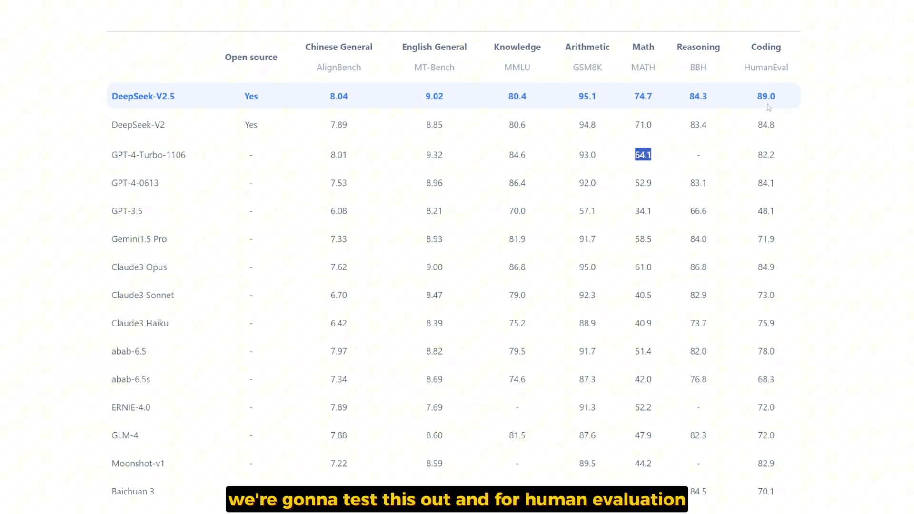
{"action": "double_click", "coordinate": [770, 155]}
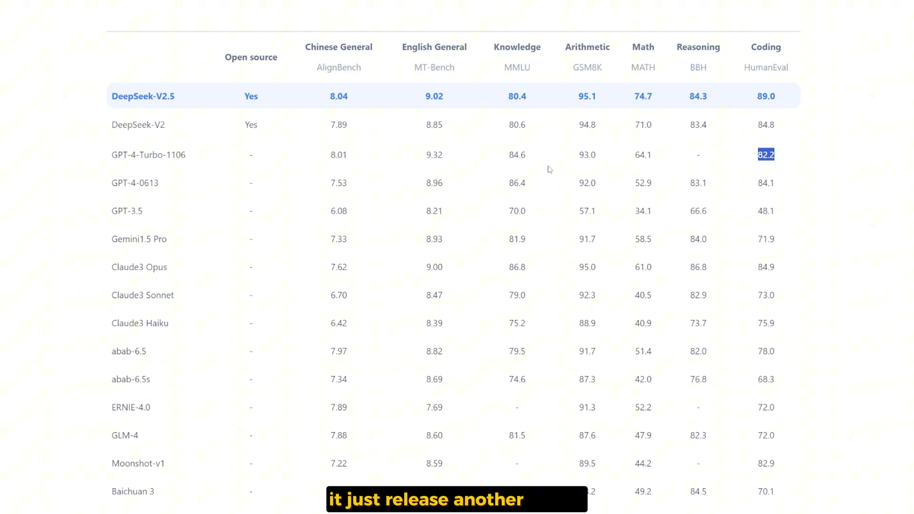
Scroll back up to the DeepSeek website header
{"action": "scroll", "coordinate": [552, 188], "scroll_direction": "up", "scroll_amount": 4}
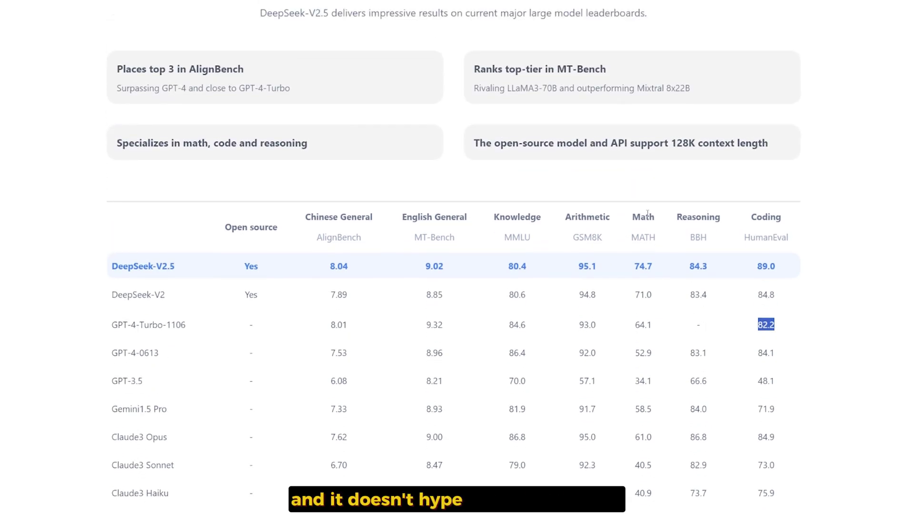
{"action": "scroll", "coordinate": [648, 213], "scroll_direction": "up", "scroll_amount": 2}
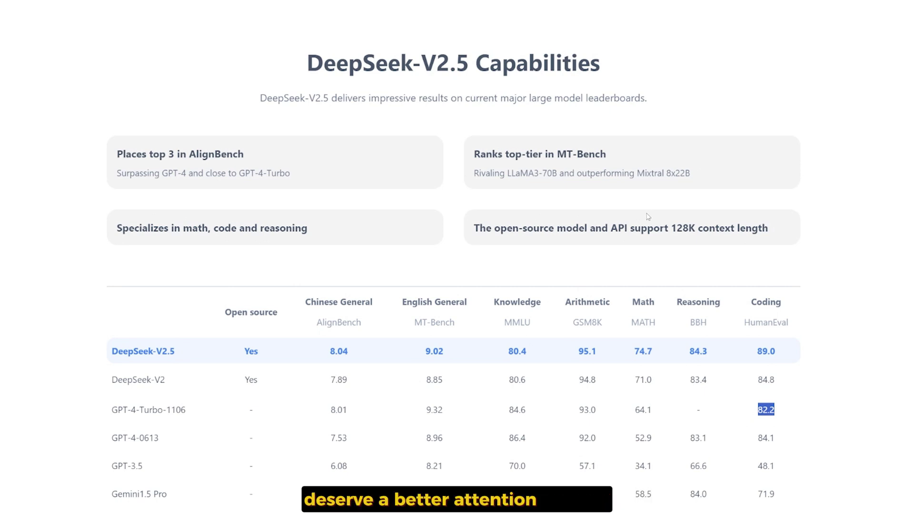
{"action": "scroll", "coordinate": [139, 318], "scroll_direction": "up", "scroll_amount": 10}
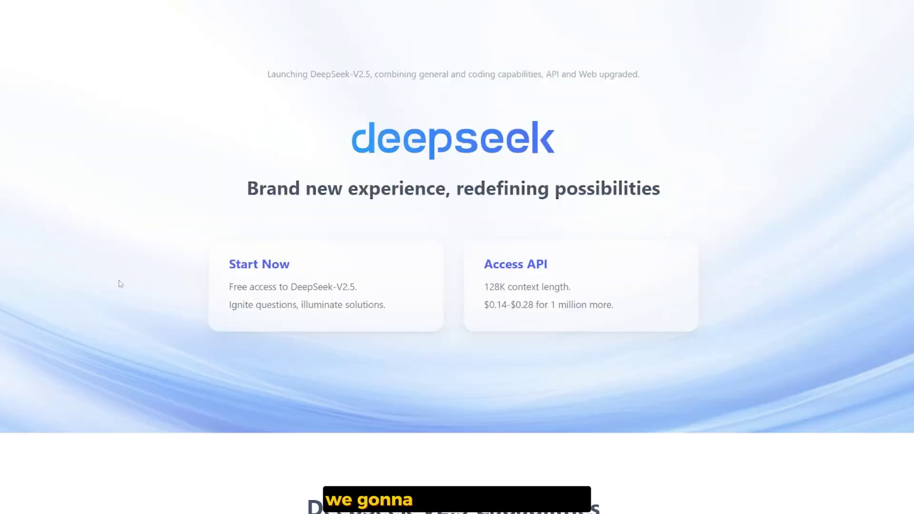
Scroll the DeepSeek-V2.5 chat, glance at the Coder-V2.5 chat, and return to DeepSeek-V2.5
{"action": "scroll", "coordinate": [149, 274], "scroll_direction": "down", "scroll_amount": 3}
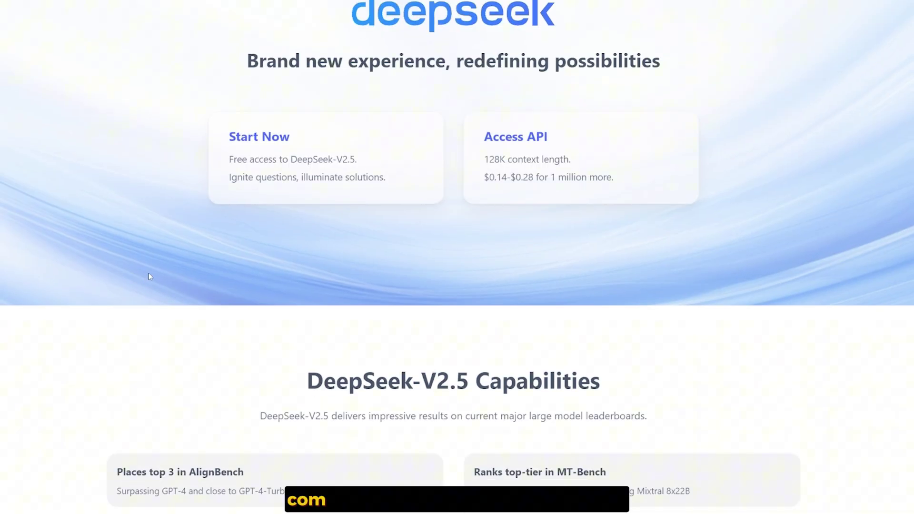
{"action": "scroll", "coordinate": [238, 278], "scroll_direction": "down", "scroll_amount": 1}
{"action": "scroll", "coordinate": [234, 278], "scroll_direction": "up", "scroll_amount": 2}
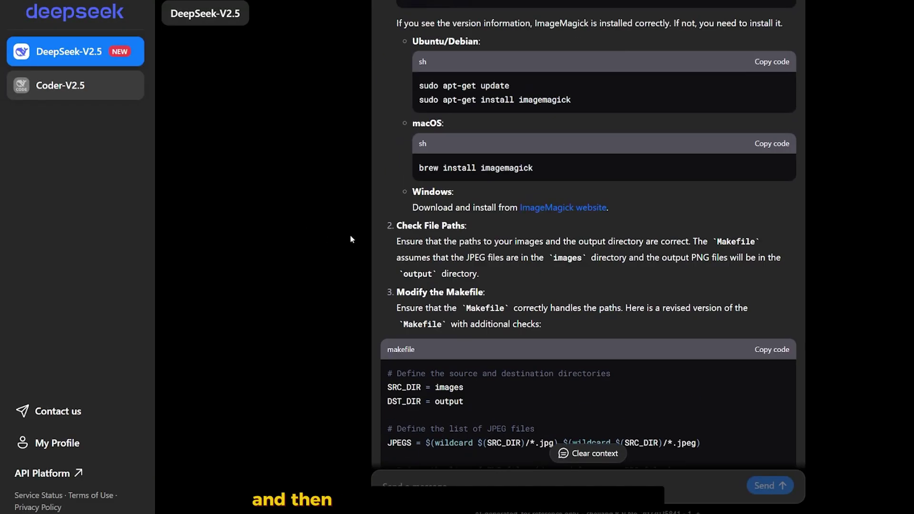
{"action": "scroll", "coordinate": [351, 239], "scroll_direction": "up", "scroll_amount": 7}
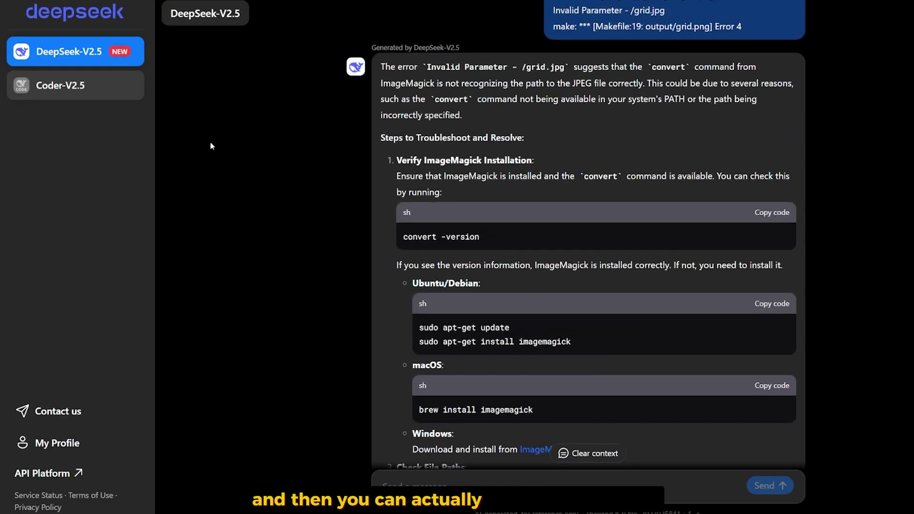
{"action": "left_click", "coordinate": [93, 90]}
{"action": "left_click", "coordinate": [72, 56]}
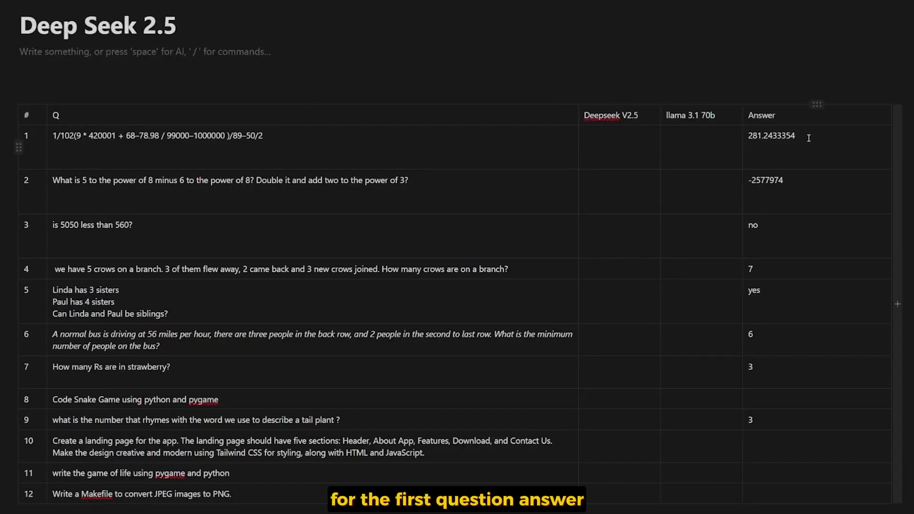
Select question 1's expected answer 281.2433354 in the Notion table
{"action": "left_click_drag", "start_coordinate": [808, 139], "coordinate": [751, 138]}
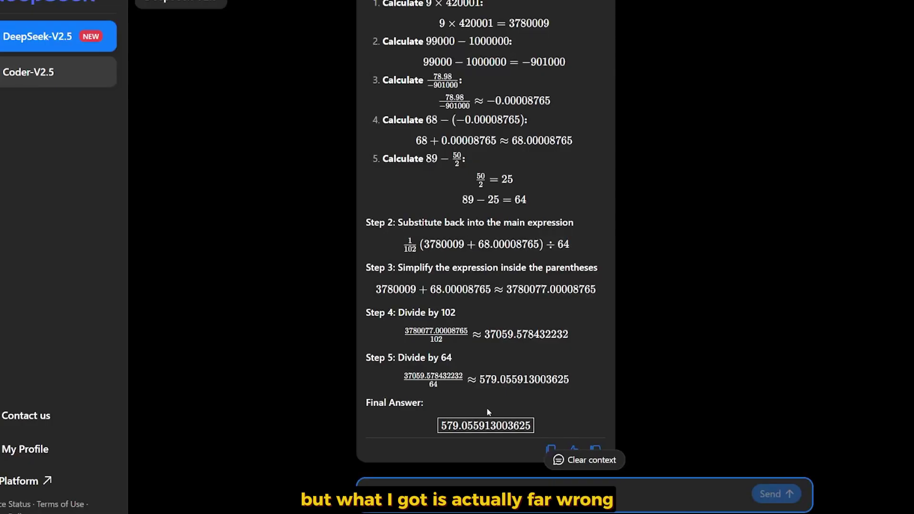
Paste and send the second test question, the 5^8 − 6^8 doubling prompt, to DeepSeek-V2.5
{"action": "left_click", "coordinate": [492, 423]}
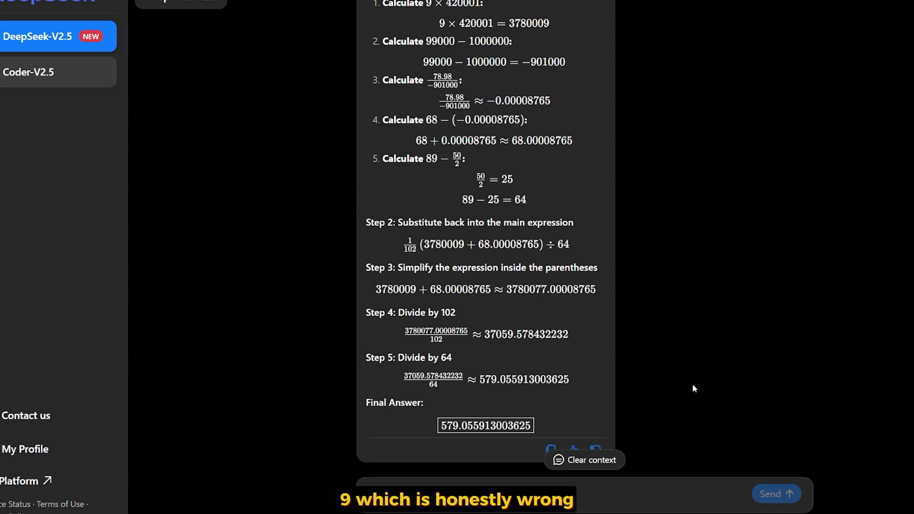
{"action": "scroll", "coordinate": [694, 381], "scroll_direction": "up", "scroll_amount": 5}
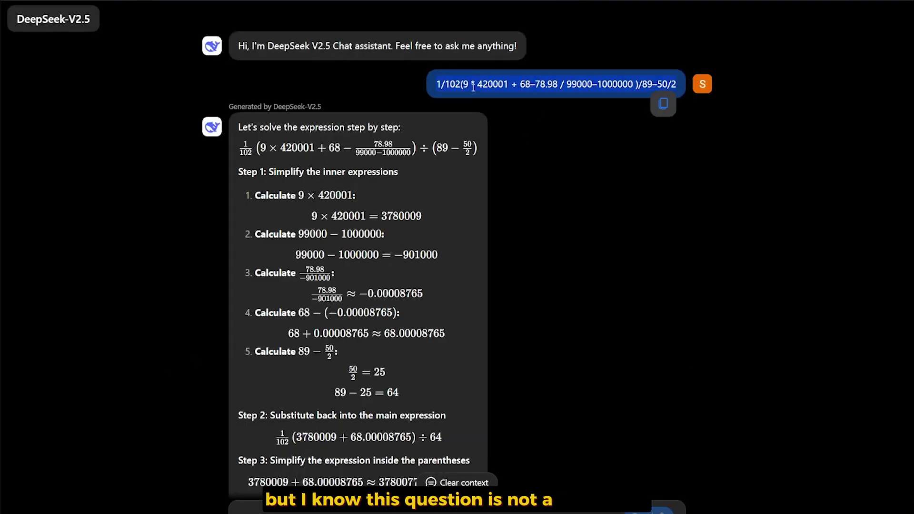
{"action": "scroll", "coordinate": [431, 247], "scroll_direction": "down", "scroll_amount": 3}
{"action": "scroll", "coordinate": [431, 245], "scroll_direction": "down", "scroll_amount": 1}
{"action": "scroll", "coordinate": [489, 167], "scroll_direction": "up", "scroll_amount": 5}
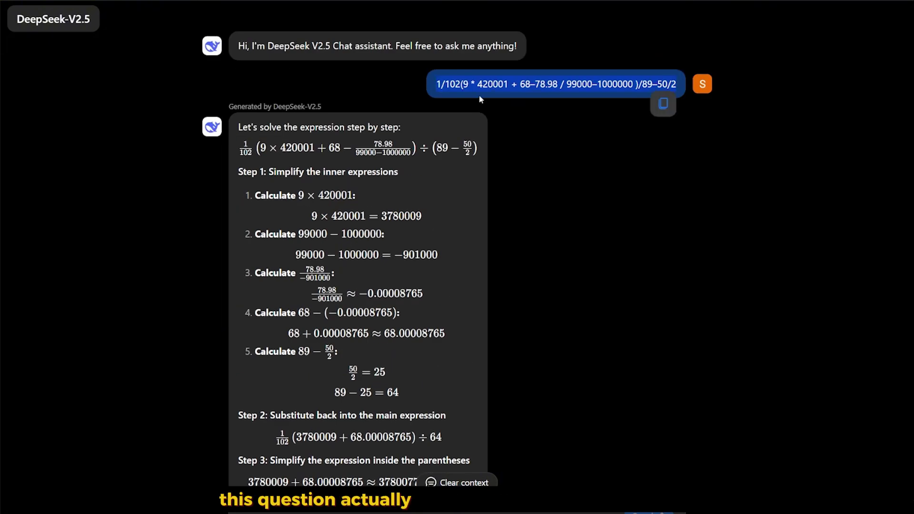
{"action": "scroll", "coordinate": [481, 192], "scroll_direction": "down", "scroll_amount": 5}
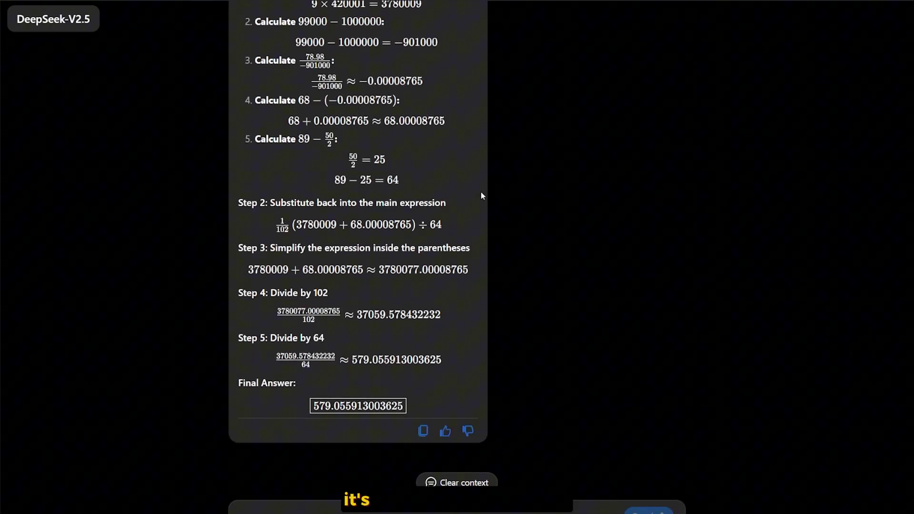
{"action": "type", "text": "What is 5 to the power of 8 minus 6 to the power of 8? Double it and add two to the power of 3?"}
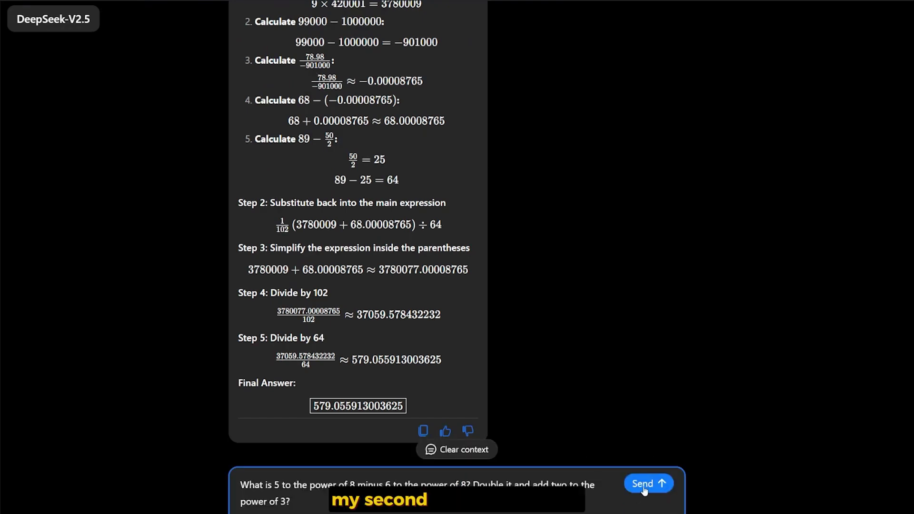
{"action": "left_click", "coordinate": [646, 485]}
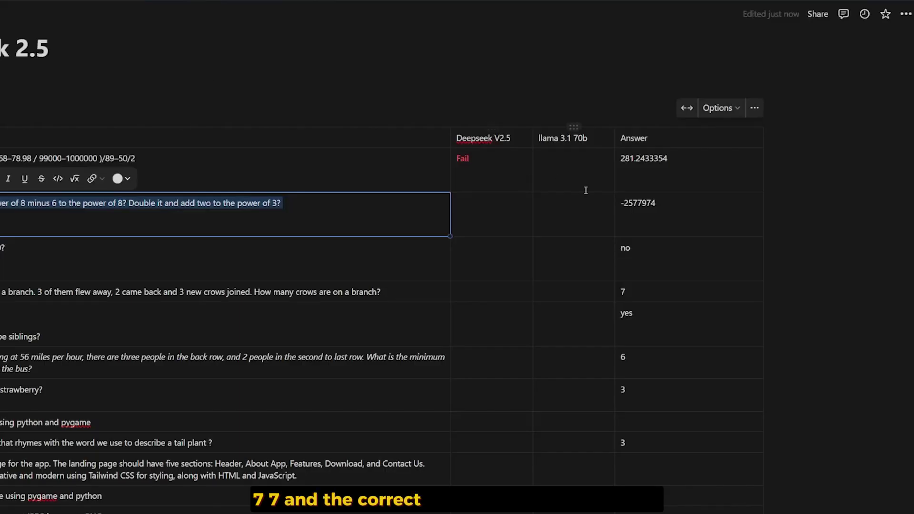
Enter Success as DeepSeek V2.5's result for the -2577974 question in Notion
{"action": "left_click", "coordinate": [665, 208]}
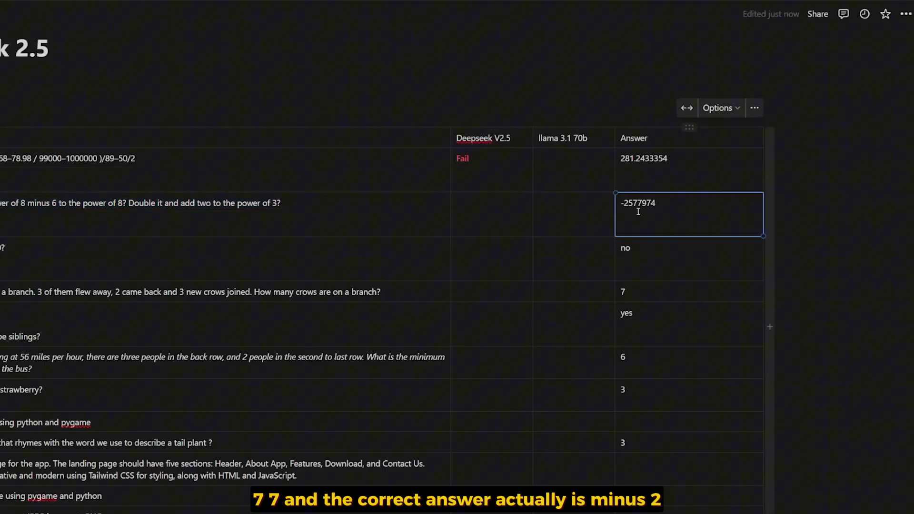
{"action": "left_click", "coordinate": [490, 215]}
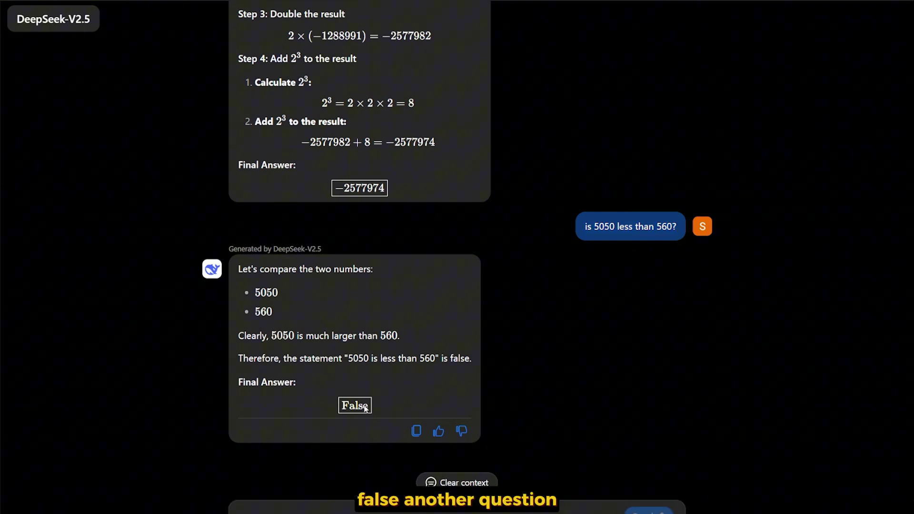
Send the five-crows question, then copy Success into the crows row's DeepSeek V2.5 cell
{"action": "key", "text": "ctrl+v"}
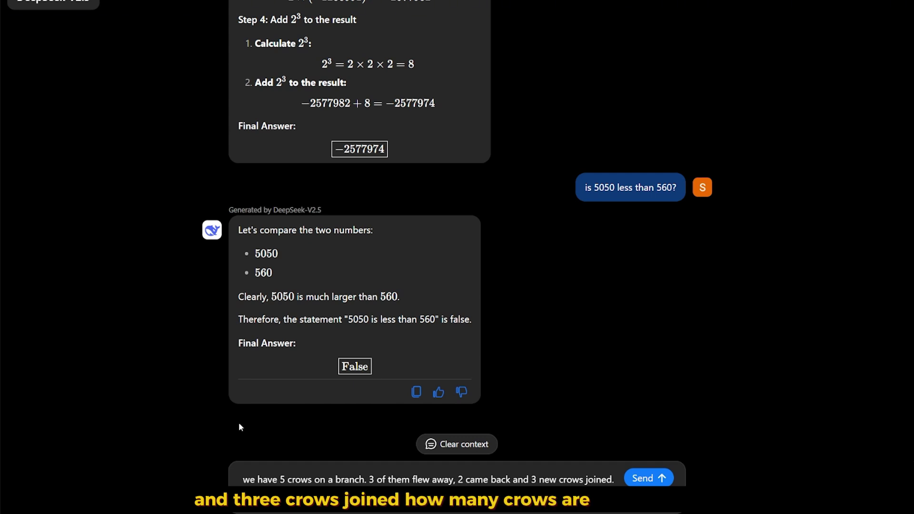
{"action": "left_click", "coordinate": [660, 478]}
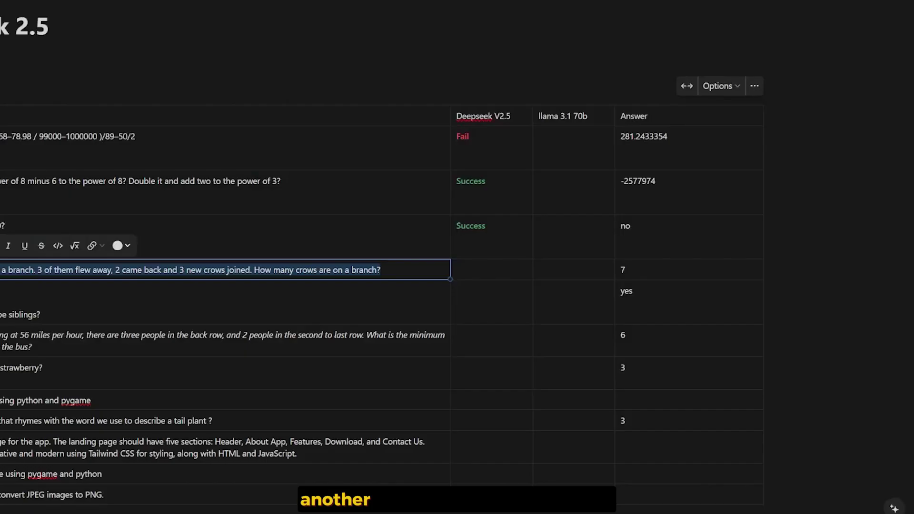
{"action": "double_click", "coordinate": [473, 225]}
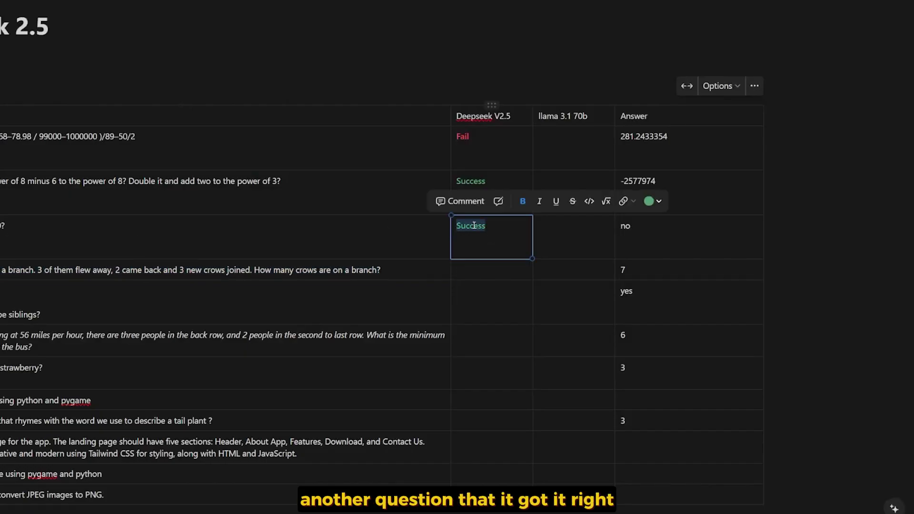
{"action": "key", "text": "ctrl+c"}
{"action": "left_click", "coordinate": [471, 270]}
{"action": "key", "text": "ctrl+v"}
{"action": "left_click", "coordinate": [837, 295]}
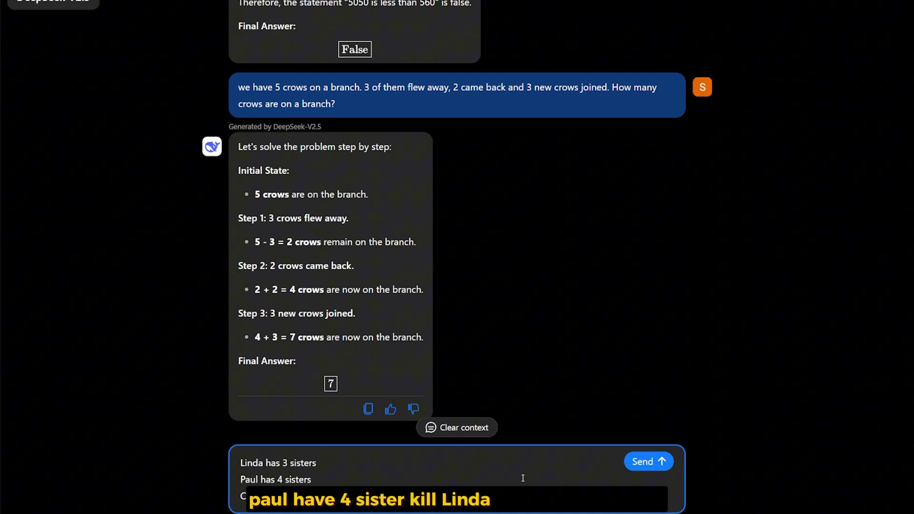
Send the siblings and bus questions, then highlight the bus answer's 5-people and driver steps
{"action": "left_click", "coordinate": [649, 469]}
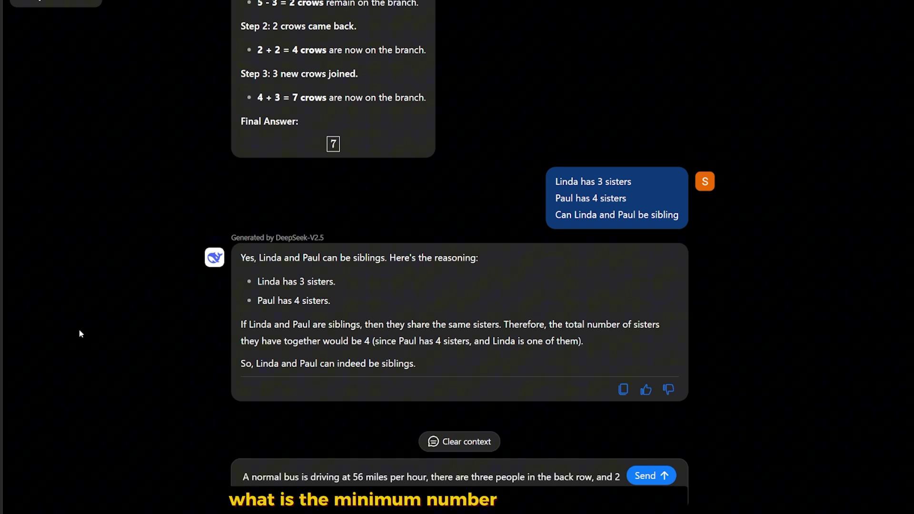
{"action": "left_click", "coordinate": [651, 476]}
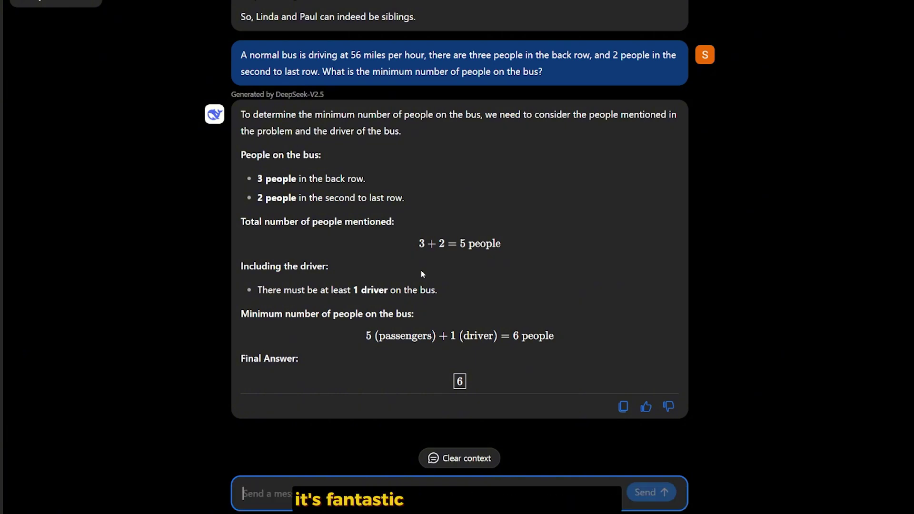
{"action": "left_click_drag", "start_coordinate": [241, 222], "coordinate": [408, 228]}
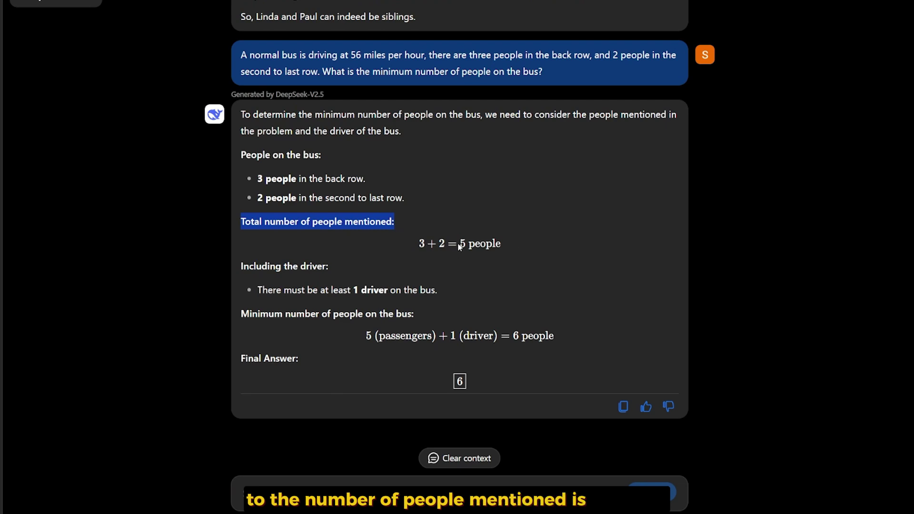
{"action": "left_click_drag", "start_coordinate": [459, 245], "coordinate": [502, 245]}
{"action": "left_click_drag", "start_coordinate": [332, 267], "coordinate": [242, 276]}
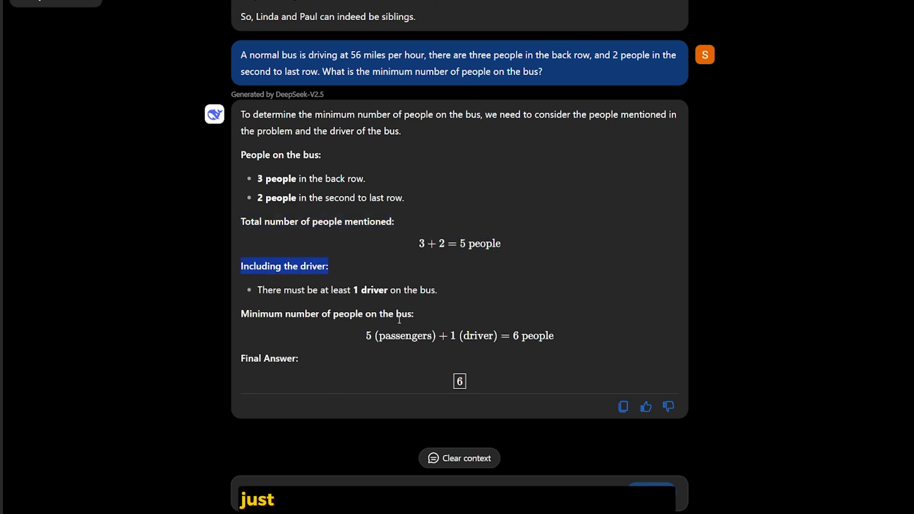
{"action": "double_click", "coordinate": [405, 336]}
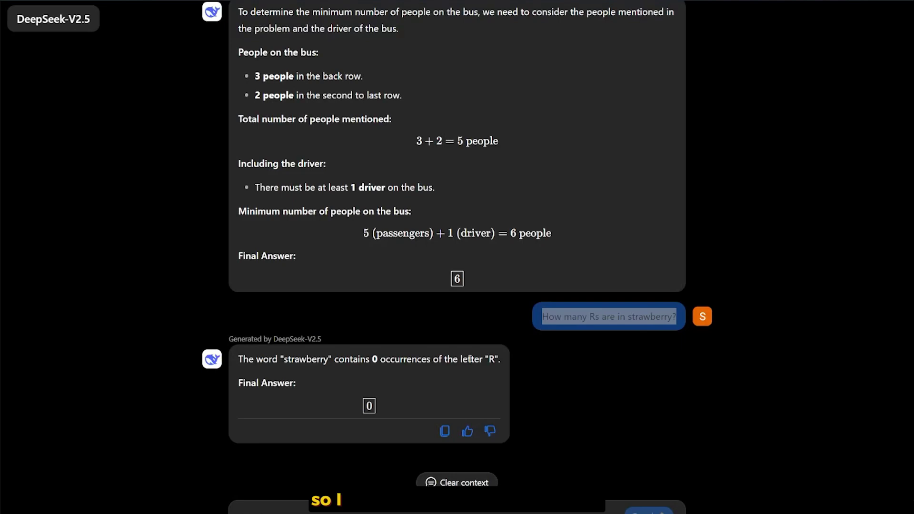
{"action": "left_click", "coordinate": [558, 347]}
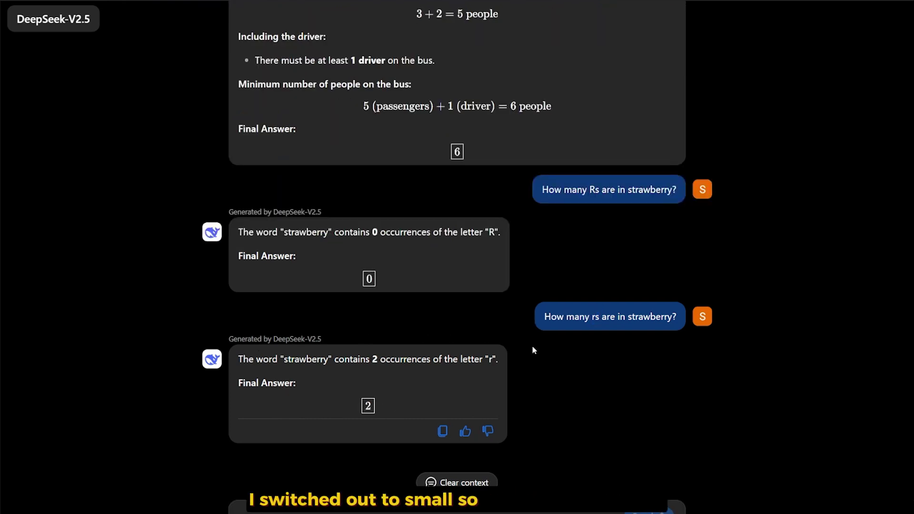
Select the whole lowercase 'How many rs are in strawberry?' question bubble
{"action": "left_click_drag", "start_coordinate": [593, 333], "coordinate": [139, 362]}
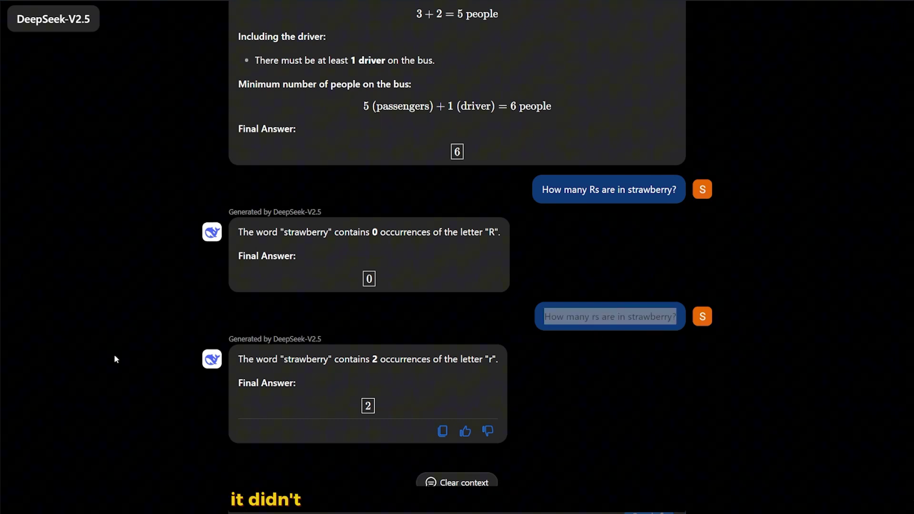
{"action": "left_click", "coordinate": [395, 408]}
{"action": "triple_click", "coordinate": [611, 318]}
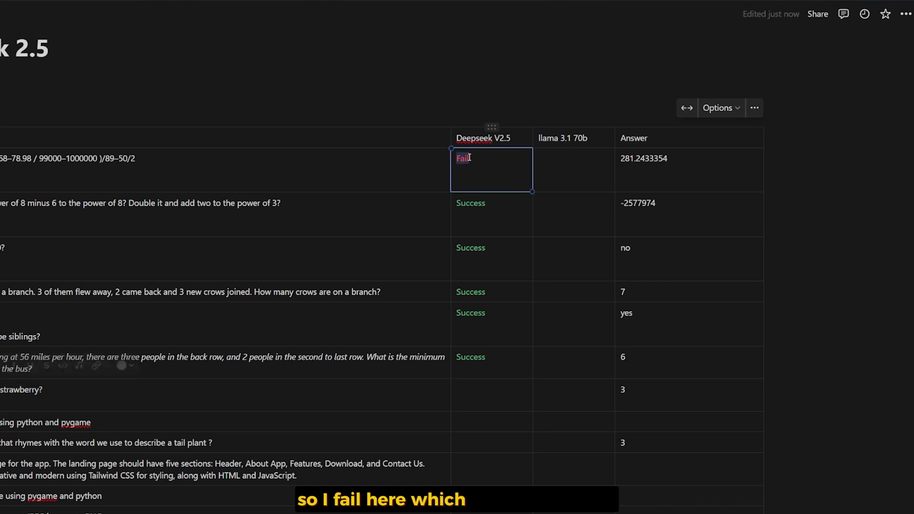
Copy the Fail label from the first row into the strawberry row's DeepSeek V2.5 cell
{"action": "left_click_drag", "start_coordinate": [469, 157], "coordinate": [471, 157]}
{"action": "key", "text": "ctrl+c"}
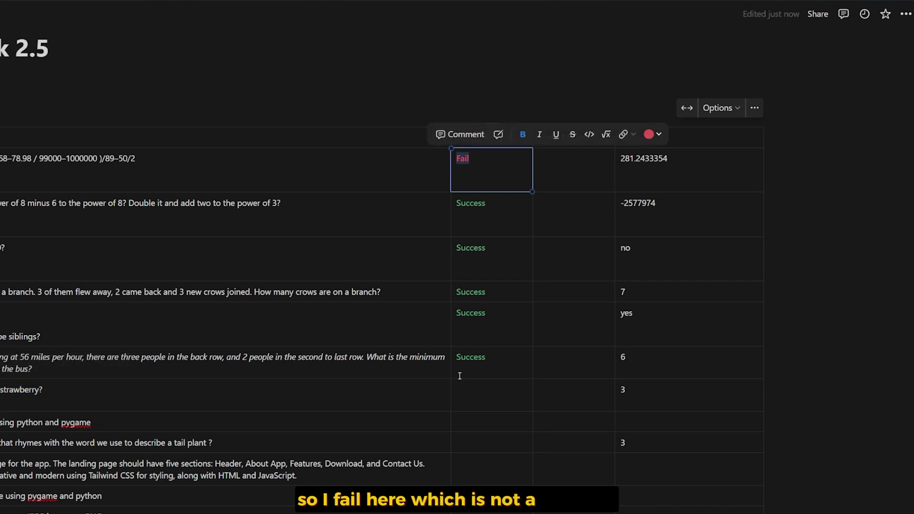
{"action": "left_click", "coordinate": [459, 389]}
{"action": "key", "text": "ctrl+v"}
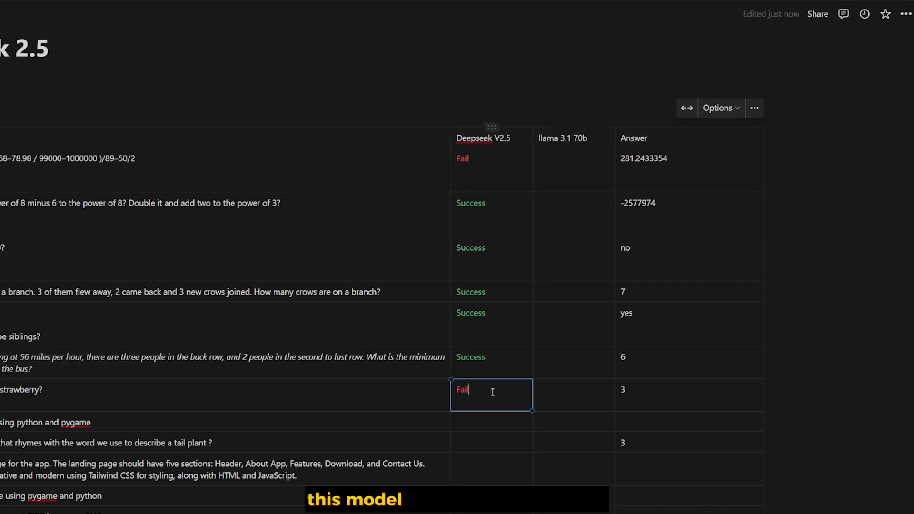
{"action": "triple_click", "coordinate": [276, 423]}
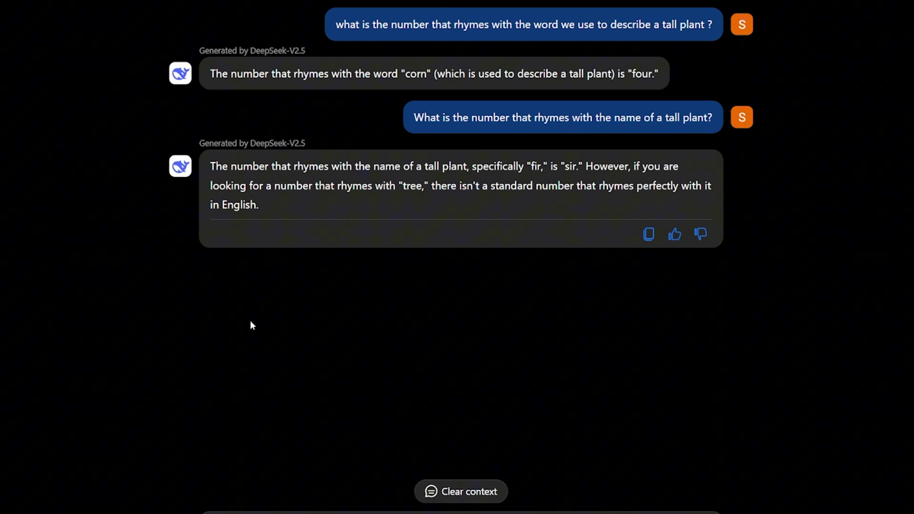
{"action": "mouse_move", "coordinate": [384, 37]}
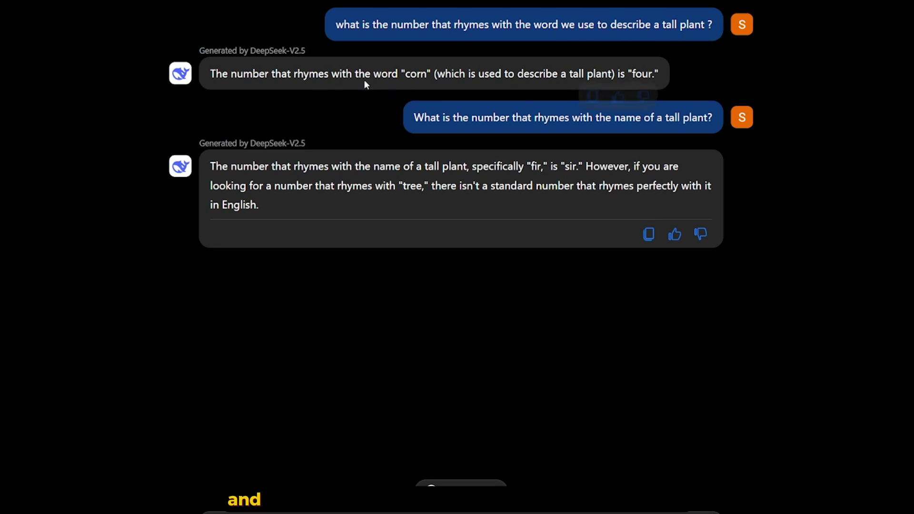
{"action": "double_click", "coordinate": [419, 75]}
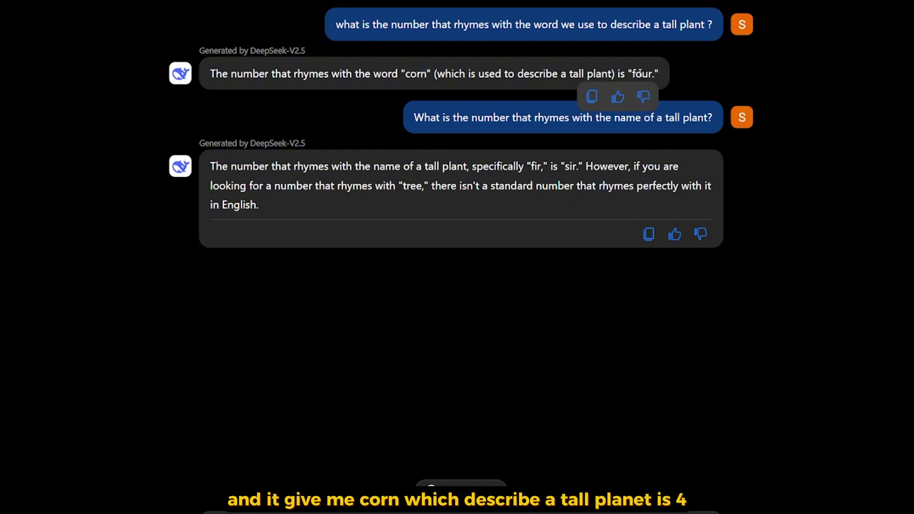
{"action": "double_click", "coordinate": [640, 74]}
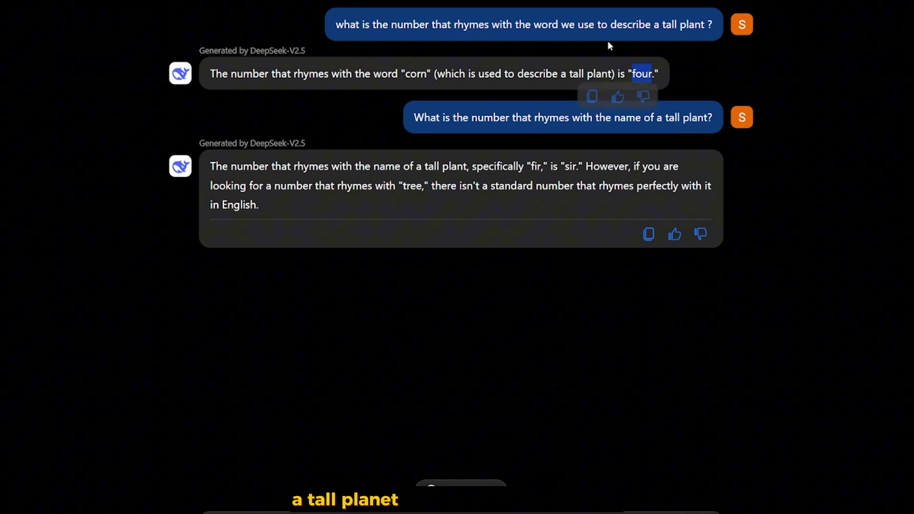
{"action": "left_click", "coordinate": [240, 180]}
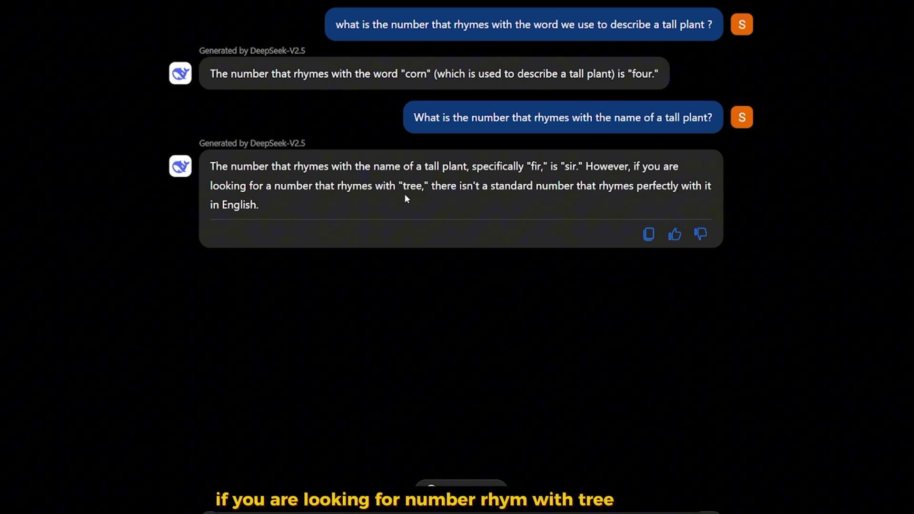
{"action": "double_click", "coordinate": [417, 186]}
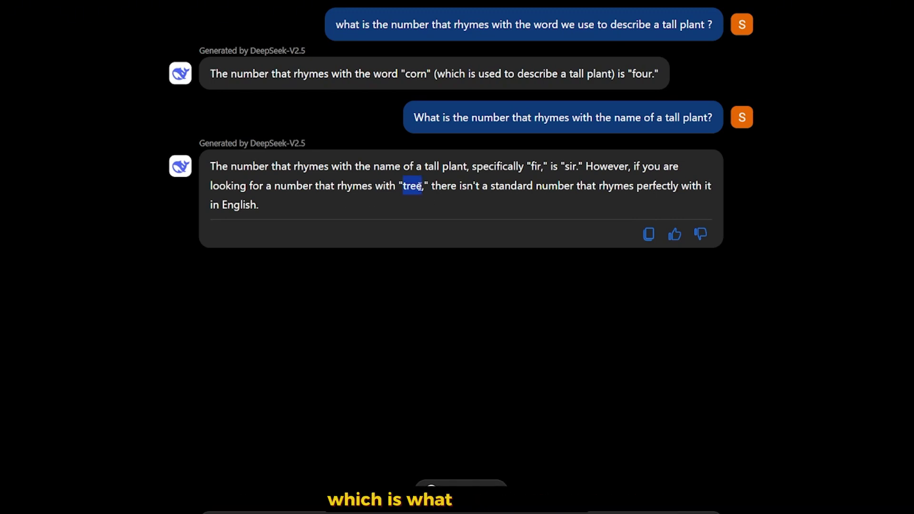
{"action": "left_click", "coordinate": [457, 202]}
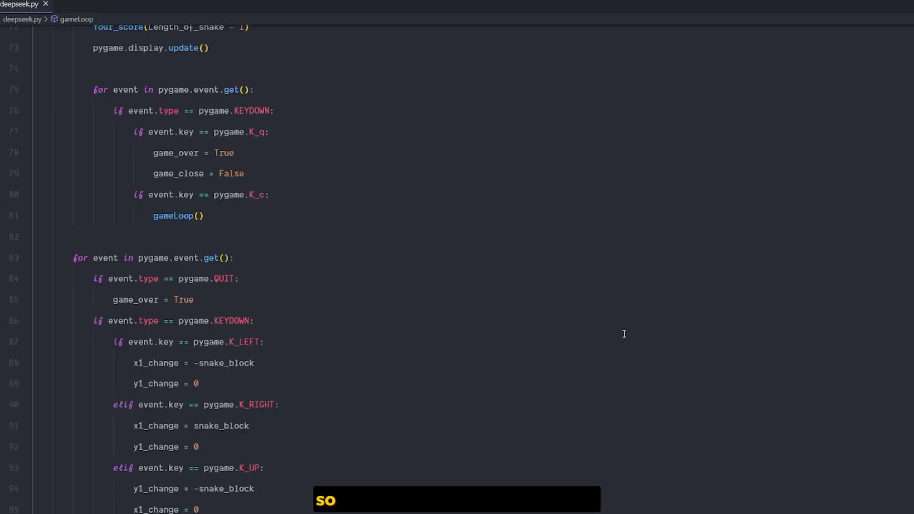
Scroll up and down through the pygame Snake Game code in deepseek.py
{"action": "scroll", "coordinate": [749, 259], "scroll_direction": "up", "scroll_amount": 7}
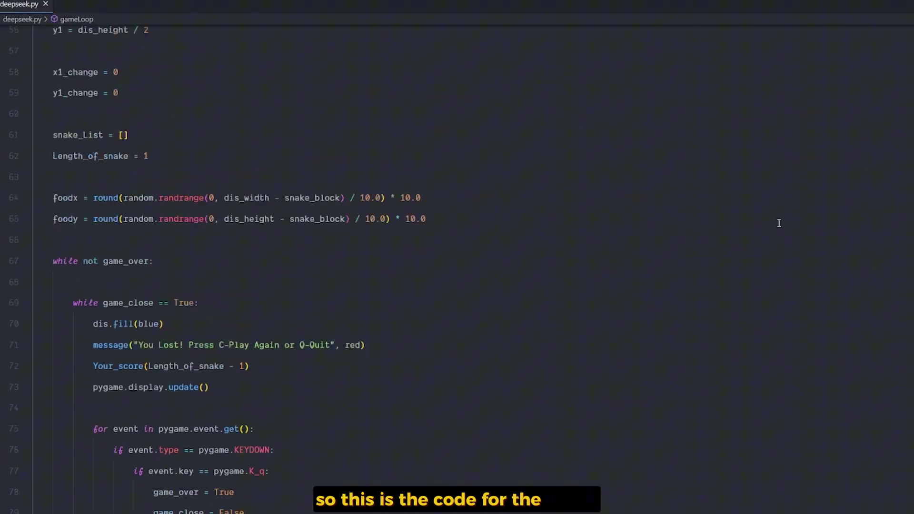
{"action": "scroll", "coordinate": [797, 222], "scroll_direction": "up", "scroll_amount": 11}
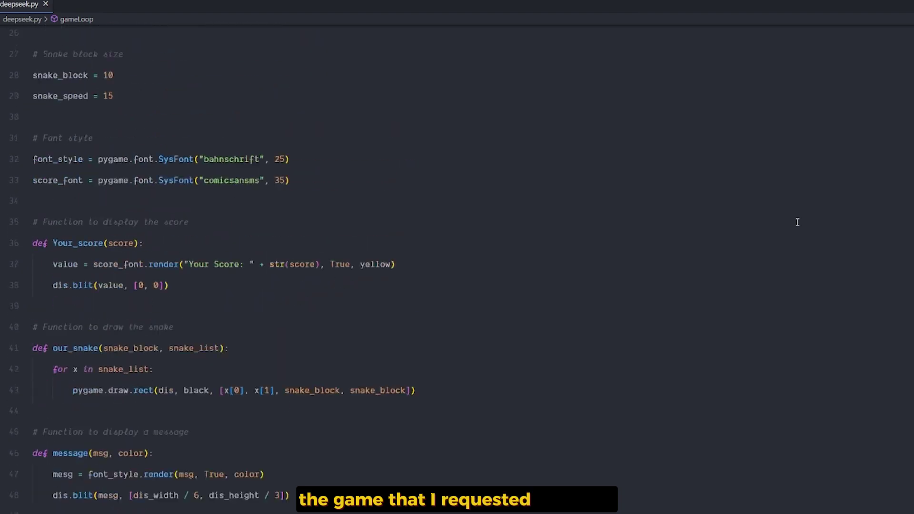
{"action": "scroll", "coordinate": [824, 195], "scroll_direction": "up", "scroll_amount": 6}
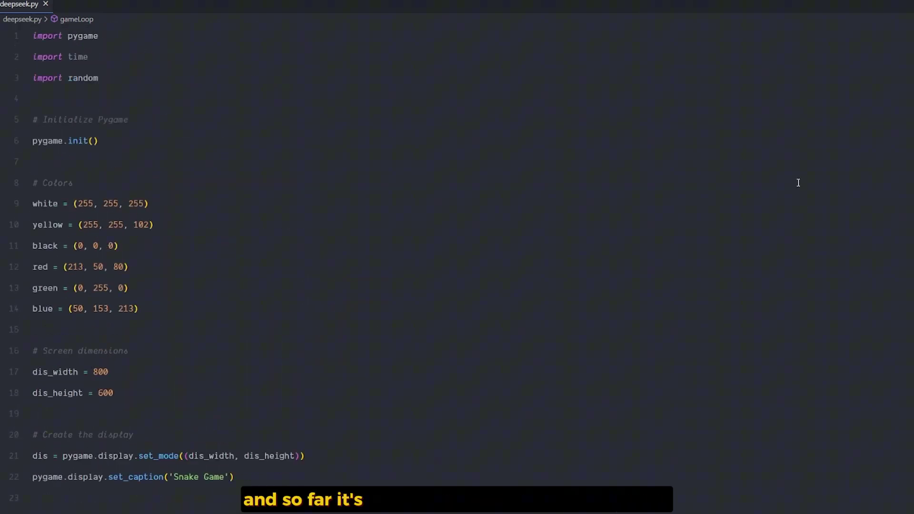
{"action": "scroll", "coordinate": [800, 182], "scroll_direction": "down", "scroll_amount": 11}
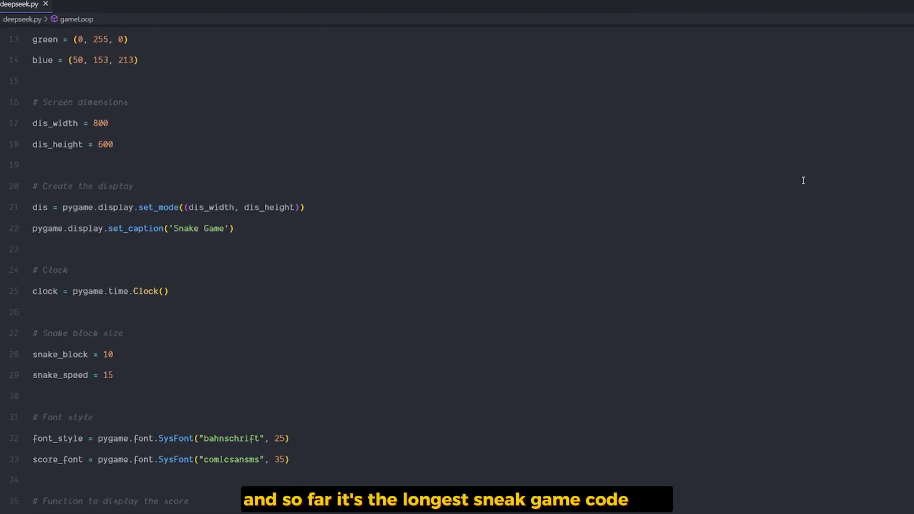
{"action": "scroll", "coordinate": [805, 180], "scroll_direction": "down", "scroll_amount": 9}
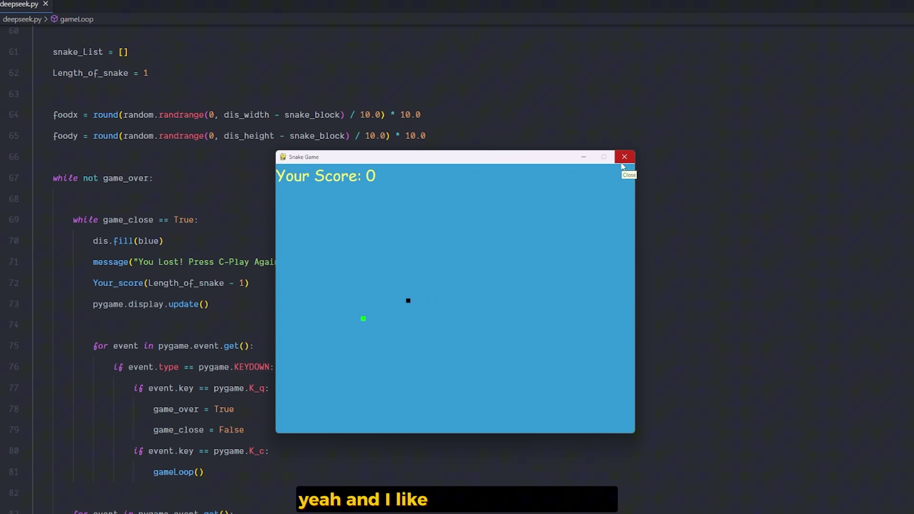
Steer the snake with the arrow keys until the first game is lost
{"action": "key", "text": "Right"}
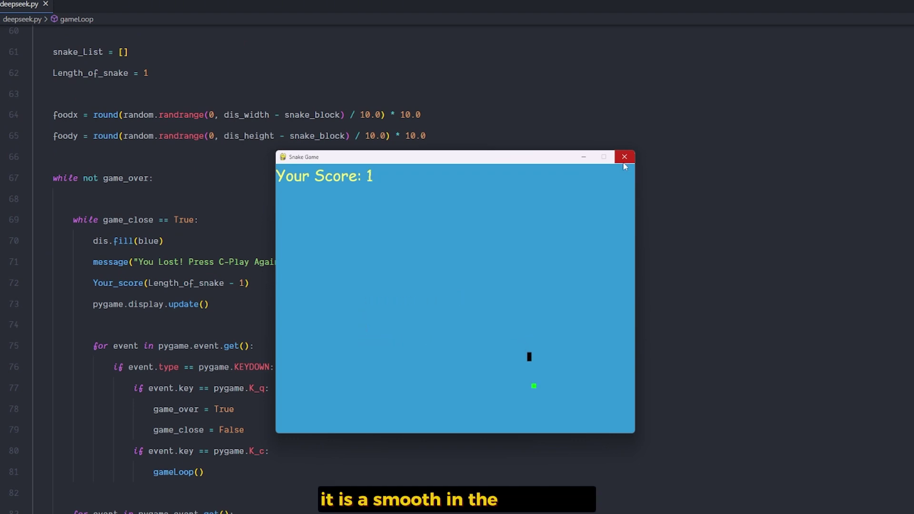
{"action": "key", "text": "Right"}
{"action": "key", "text": "Left"}
{"action": "key", "text": "Up"}
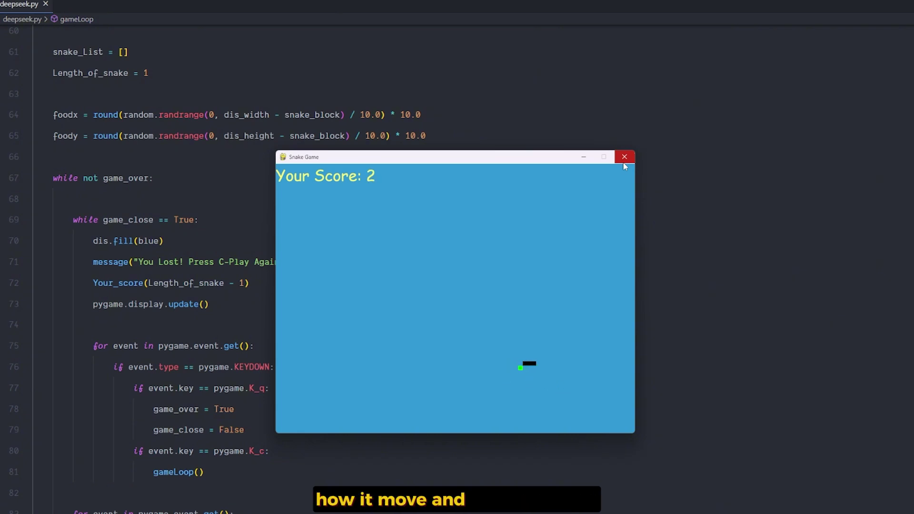
{"action": "key", "text": "Left"}
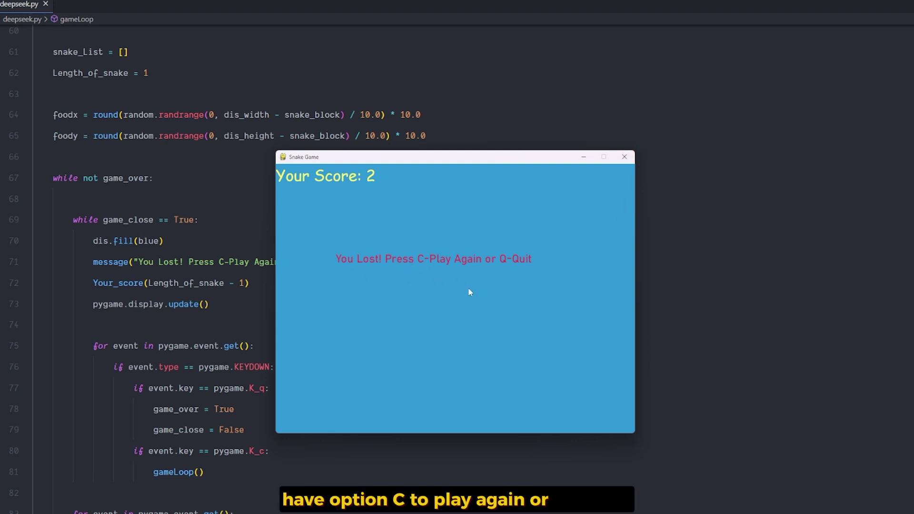
Restart with C, eat food until the score reaches 7, then close the game window
{"action": "key", "text": "c"}
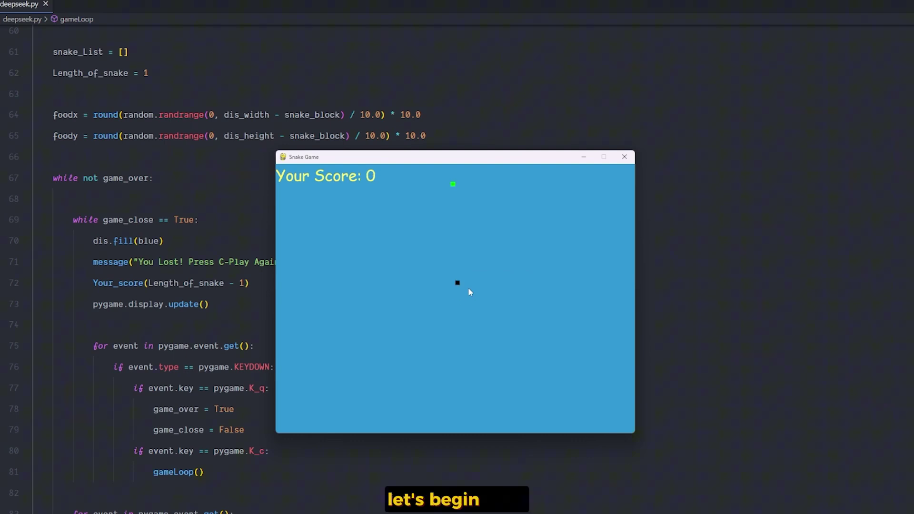
{"action": "key", "text": "Down"}
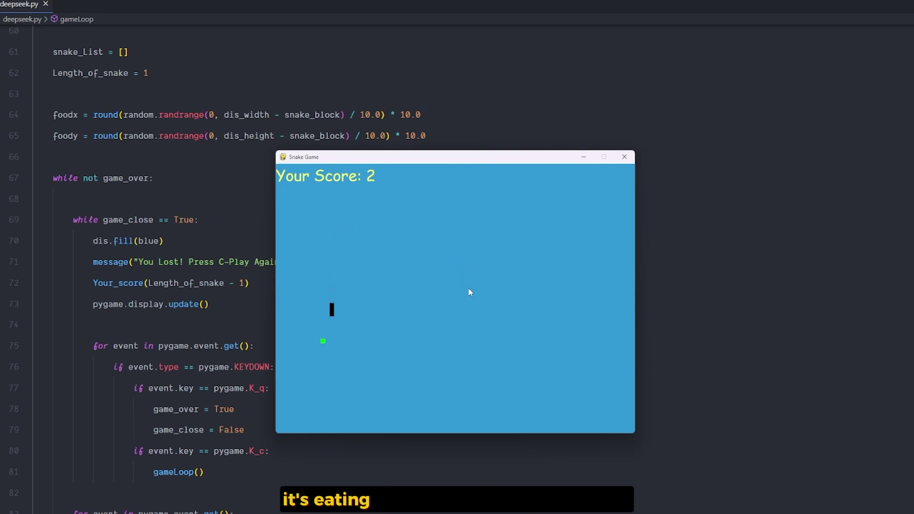
{"action": "key", "text": "Left"}
{"action": "key", "text": "Up"}
{"action": "key", "text": "Right"}
{"action": "key", "text": "Down"}
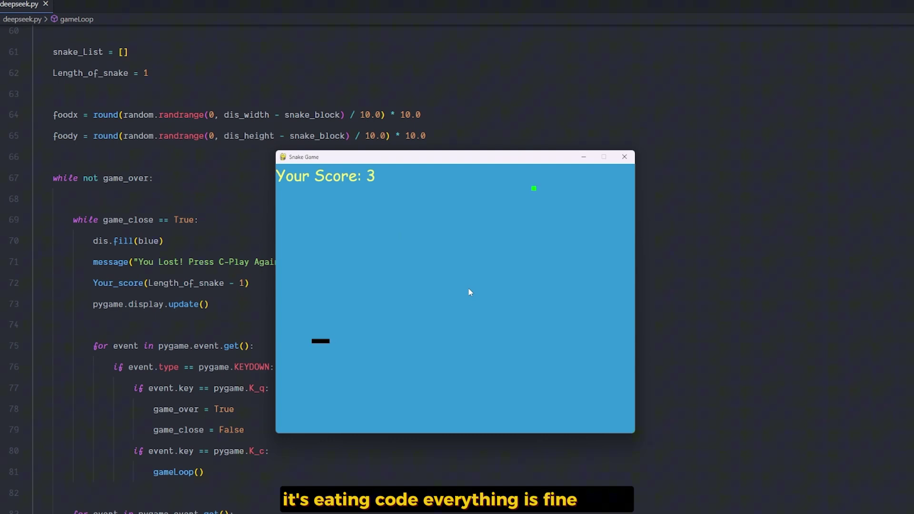
{"action": "key", "text": "Up"}
{"action": "key", "text": "Right"}
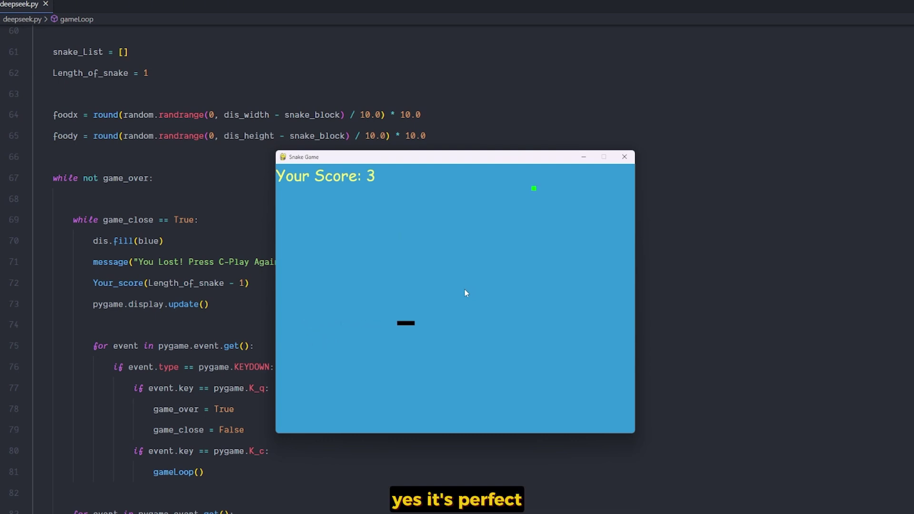
{"action": "key", "text": "Up"}
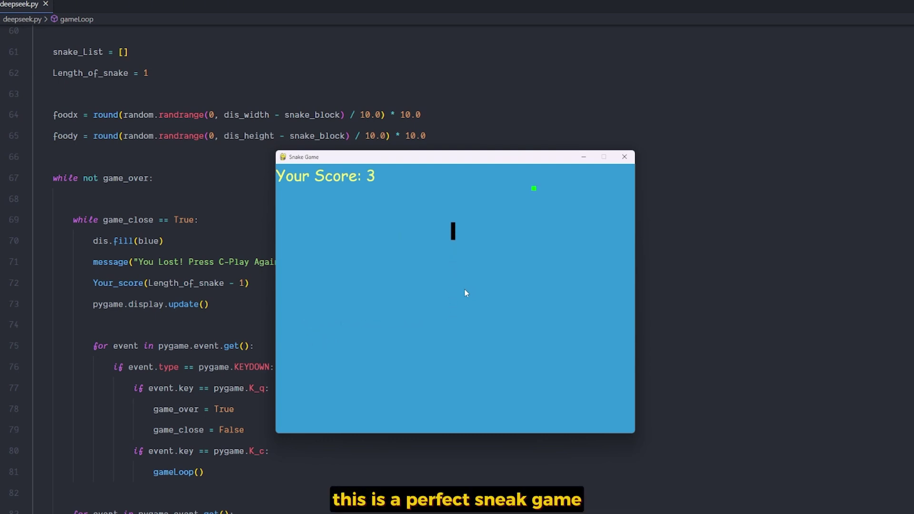
{"action": "key", "text": "Right"}
{"action": "key", "text": "Up"}
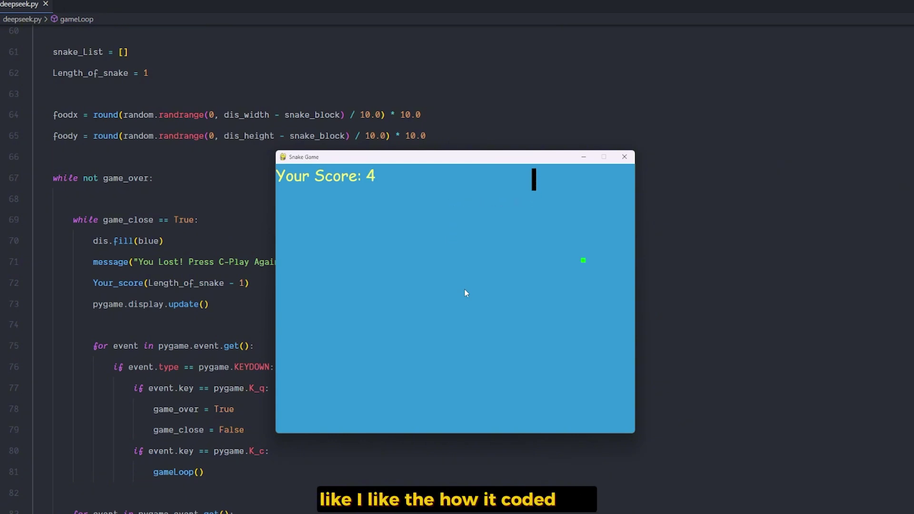
{"action": "key", "text": "Left"}
{"action": "key", "text": "Down"}
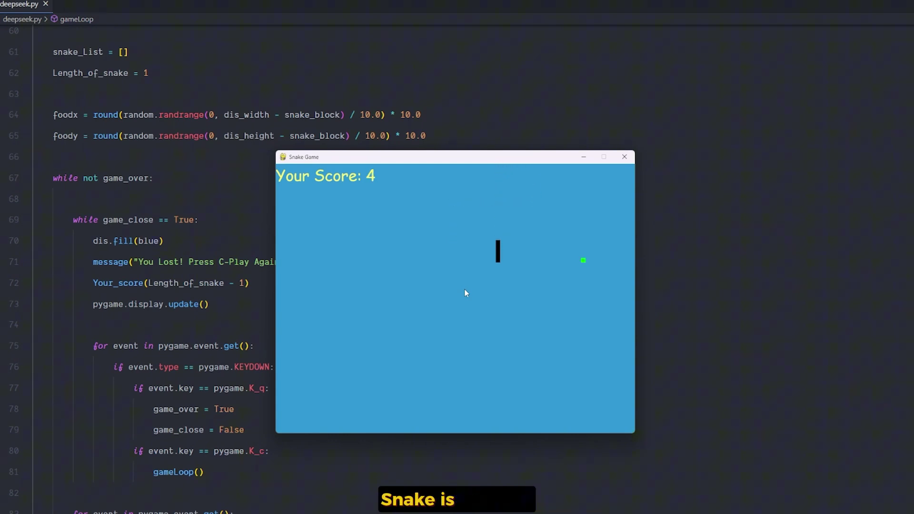
{"action": "key", "text": "Right"}
{"action": "key", "text": "Up"}
{"action": "key", "text": "Left"}
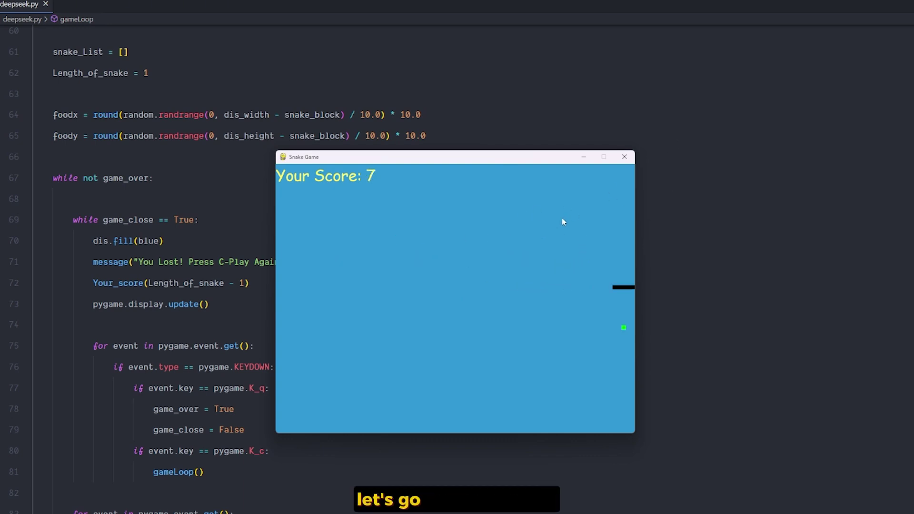
{"action": "left_click", "coordinate": [624, 157]}
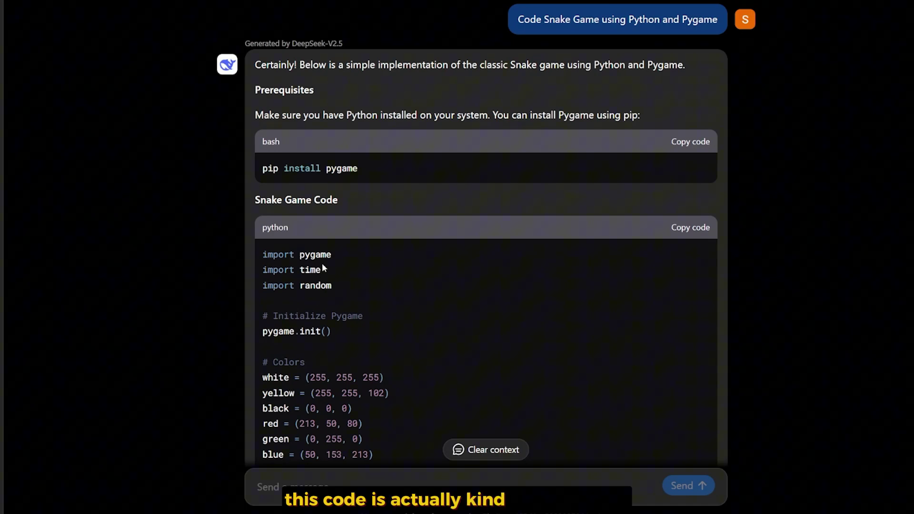
Scroll down and back up through DeepSeek's Snake Game code reply
{"action": "scroll", "coordinate": [300, 233], "scroll_direction": "down", "scroll_amount": 10}
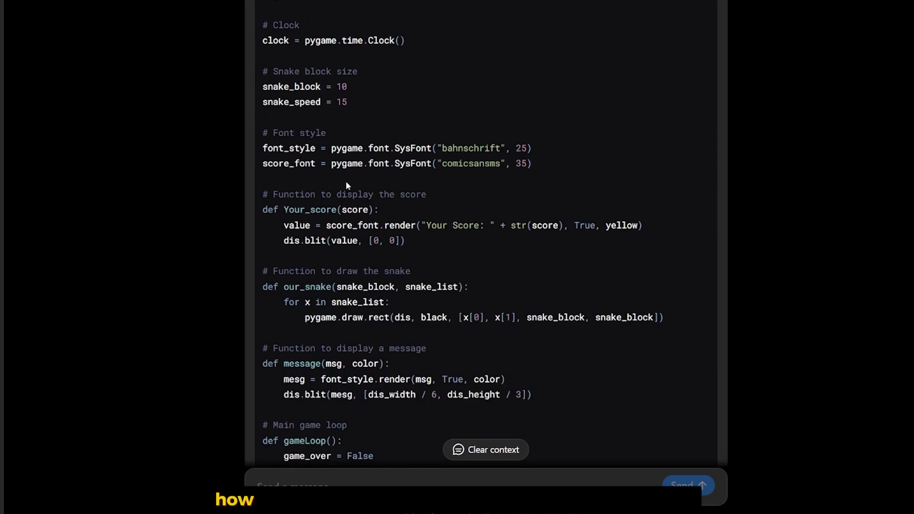
{"action": "scroll", "coordinate": [341, 185], "scroll_direction": "down", "scroll_amount": 15}
{"action": "scroll", "coordinate": [407, 190], "scroll_direction": "down", "scroll_amount": 15}
{"action": "scroll", "coordinate": [381, 163], "scroll_direction": "up", "scroll_amount": 15}
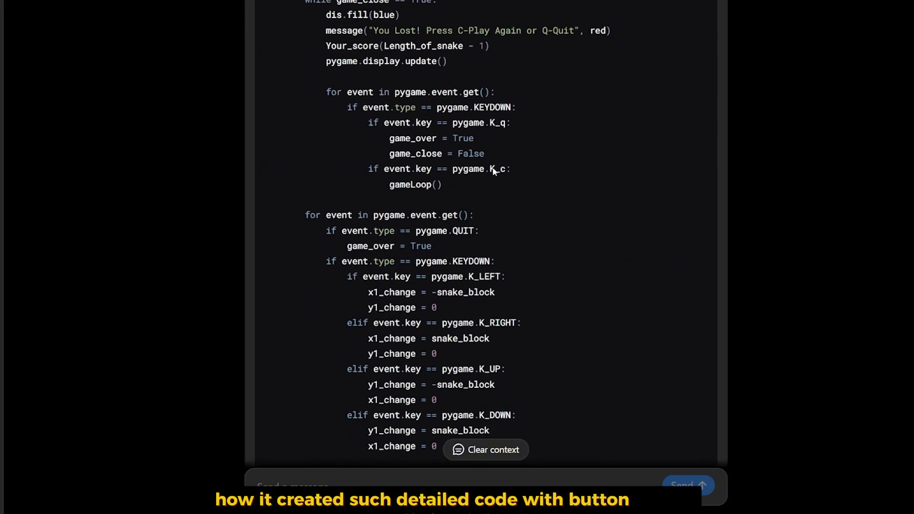
{"action": "scroll", "coordinate": [493, 173], "scroll_direction": "up", "scroll_amount": 15}
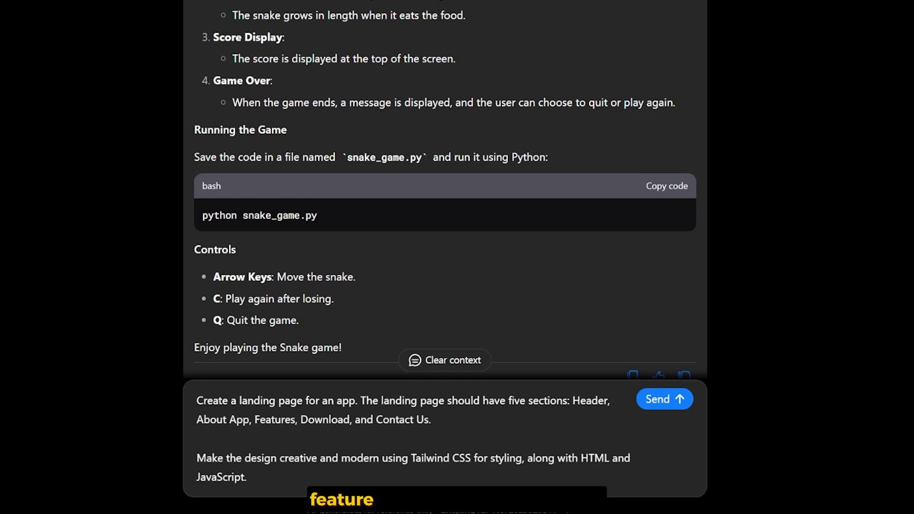
Send the five-section Tailwind CSS landing-page prompt to DeepSeek-V2.5
{"action": "left_click", "coordinate": [259, 485]}
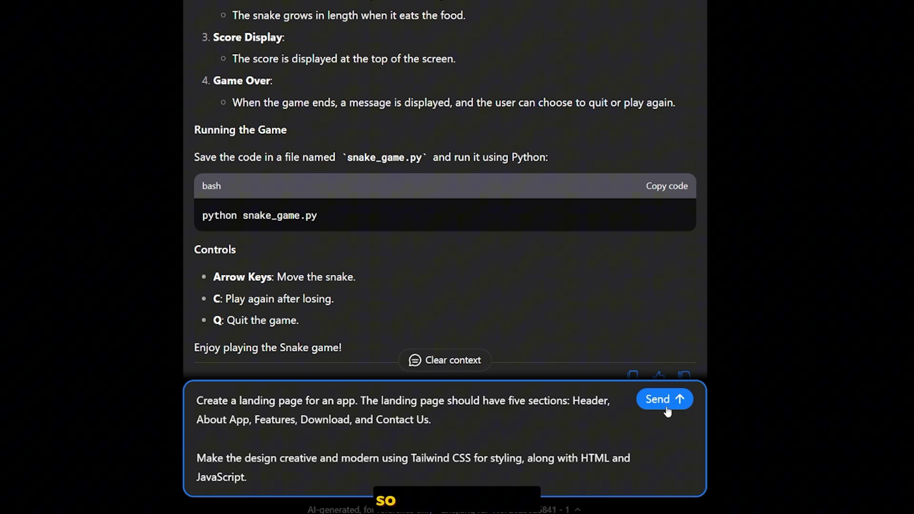
{"action": "key", "text": "Return"}
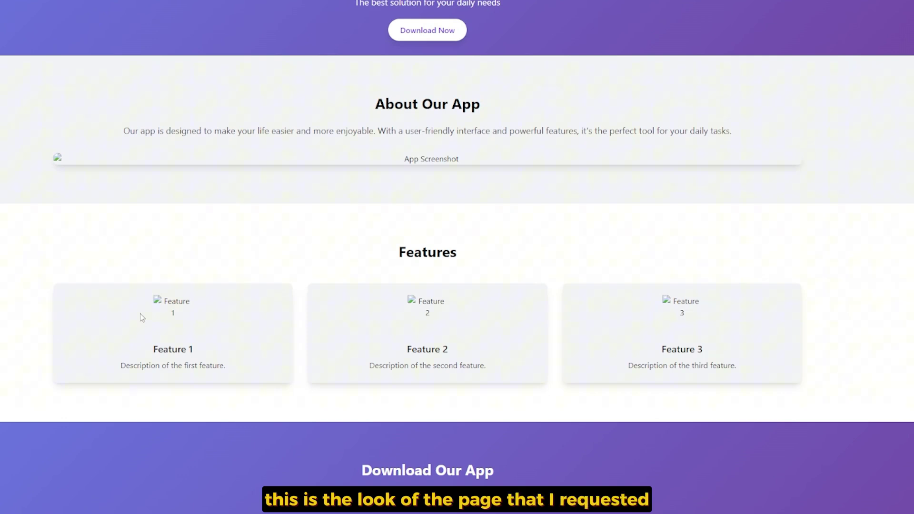
Scroll down and back up through the generated landing page's sections
{"action": "scroll", "coordinate": [142, 317], "scroll_direction": "down", "scroll_amount": 6}
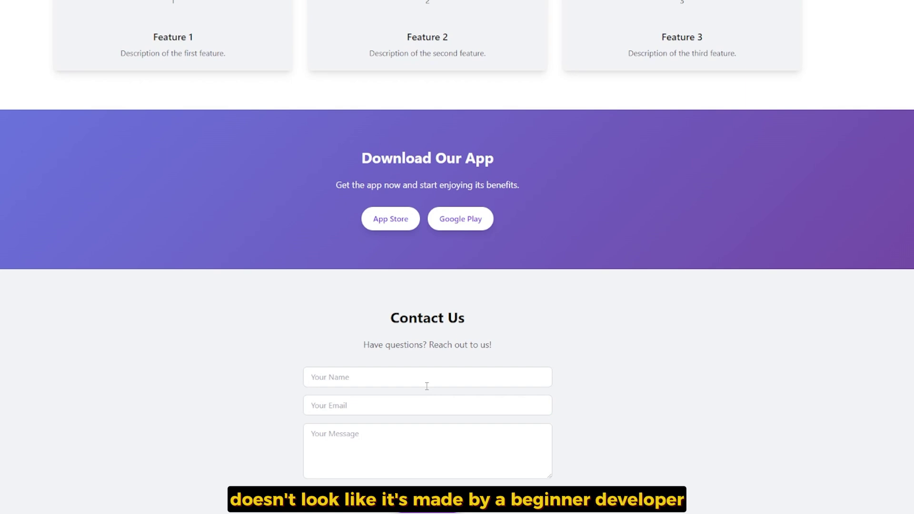
{"action": "scroll", "coordinate": [427, 386], "scroll_direction": "up", "scroll_amount": 5}
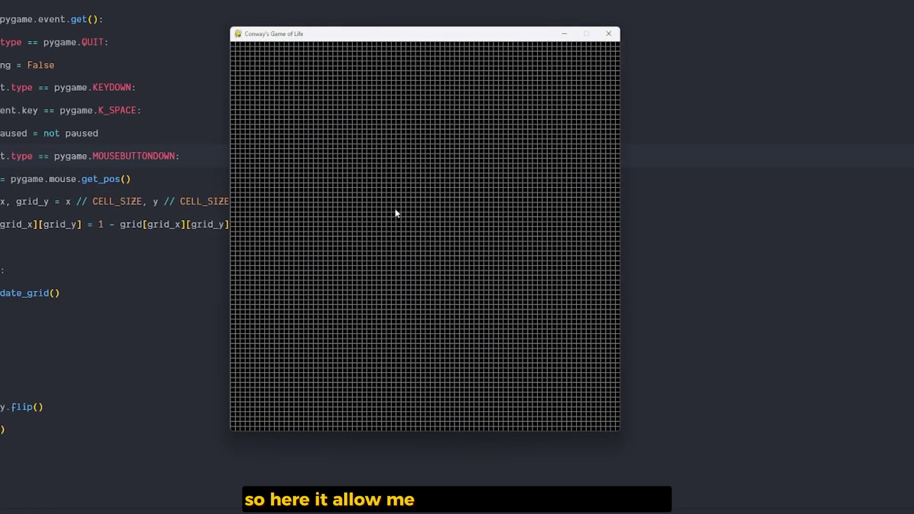
Seed sixteen live cells across the grid and start the simulation with Space
{"action": "left_click", "coordinate": [437, 209]}
{"action": "left_click", "coordinate": [379, 190]}
{"action": "left_click", "coordinate": [486, 248]}
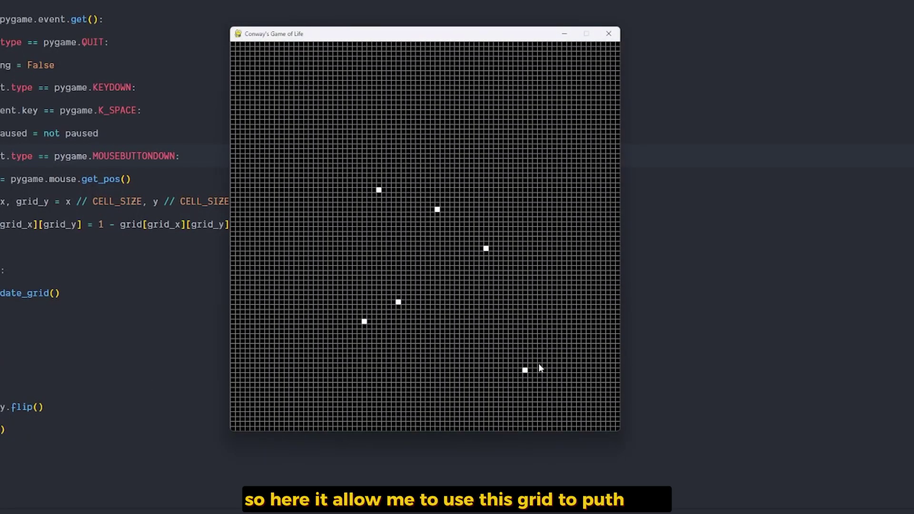
{"action": "left_click", "coordinate": [549, 293]}
{"action": "left_click", "coordinate": [505, 287]}
{"action": "left_click", "coordinate": [446, 346]}
{"action": "left_click", "coordinate": [276, 215]}
{"action": "left_click", "coordinate": [296, 146]}
{"action": "left_click", "coordinate": [432, 131]}
{"action": "left_click", "coordinate": [418, 175]}
{"action": "left_click", "coordinate": [315, 229]}
{"action": "left_click", "coordinate": [296, 83]}
{"action": "left_click", "coordinate": [511, 68]}
{"action": "left_click", "coordinate": [569, 68]}
{"action": "left_click", "coordinate": [559, 103]}
{"action": "left_click", "coordinate": [521, 170]}
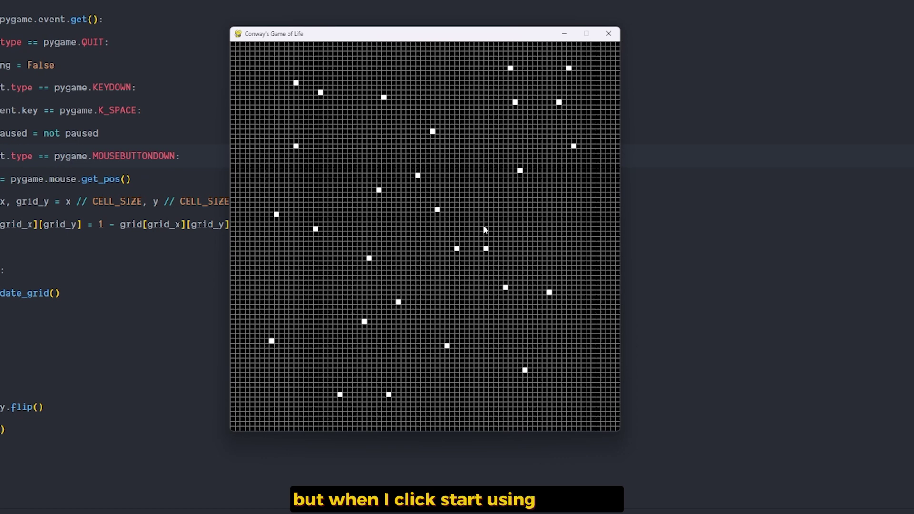
{"action": "key", "text": "space"}
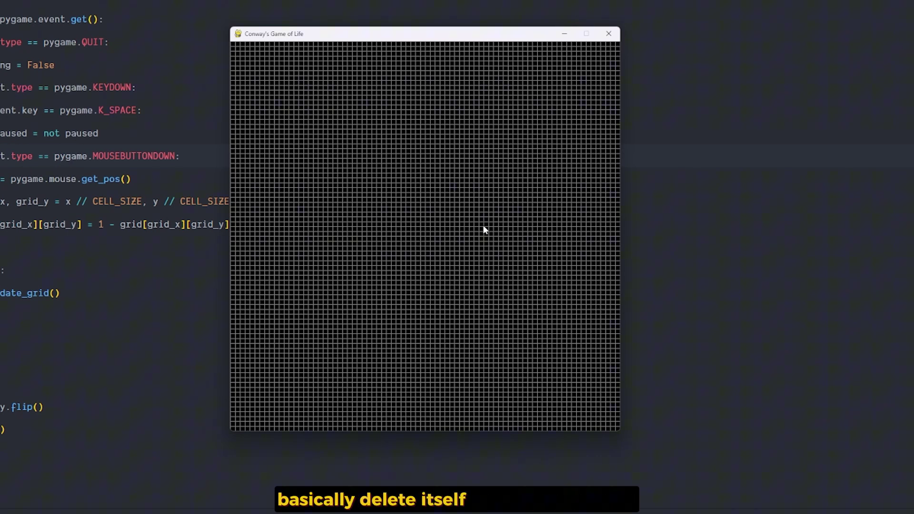
Add five more live cells near the grid centre while the simulation runs
{"action": "left_click", "coordinate": [423, 195]}
{"action": "left_click", "coordinate": [452, 224]}
{"action": "left_click", "coordinate": [379, 268]}
{"action": "left_click", "coordinate": [394, 258]}
{"action": "left_click", "coordinate": [442, 298]}
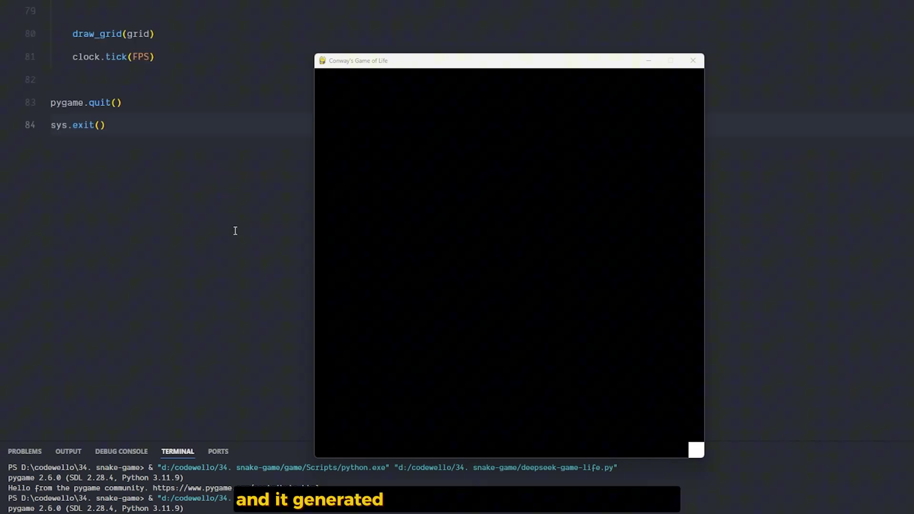
Scroll up in VS Code while the Game of Life window runs to a glider
{"action": "scroll", "coordinate": [236, 237], "scroll_direction": "up", "scroll_amount": 2}
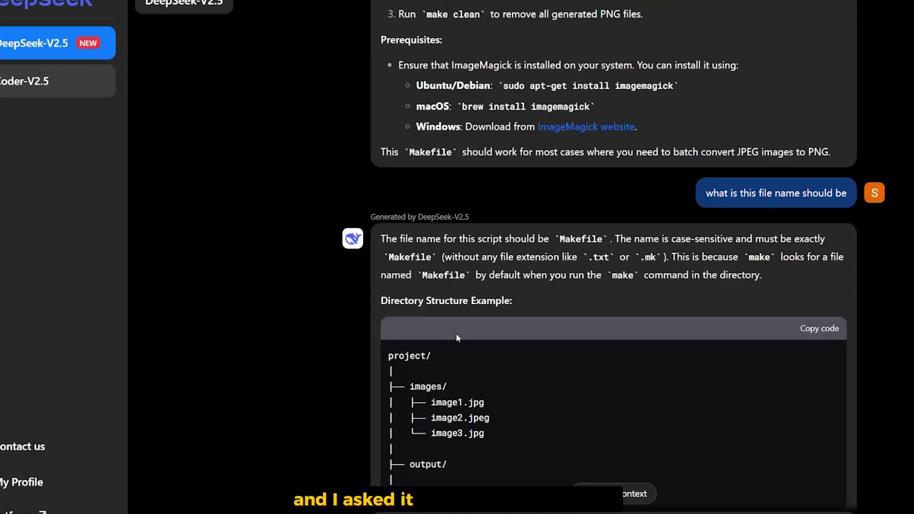
Scroll the Makefile answer past Explanation and Usage down to the make clean step
{"action": "scroll", "coordinate": [457, 337], "scroll_direction": "up", "scroll_amount": 15}
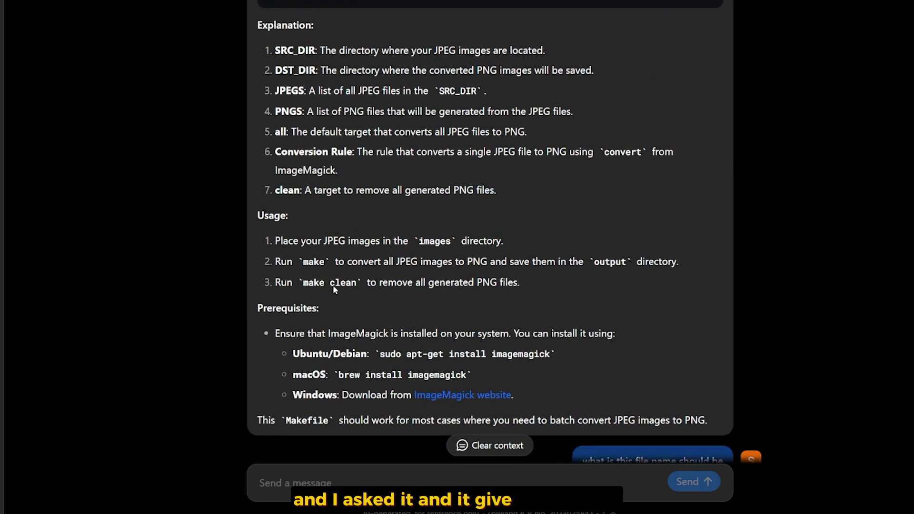
{"action": "scroll", "coordinate": [456, 337], "scroll_direction": "down", "scroll_amount": 10}
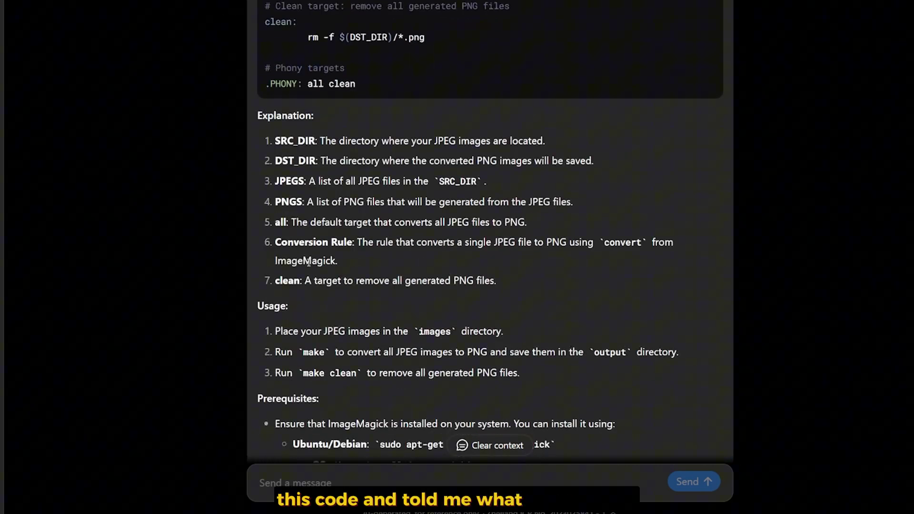
{"action": "scroll", "coordinate": [332, 289], "scroll_direction": "down", "scroll_amount": 15}
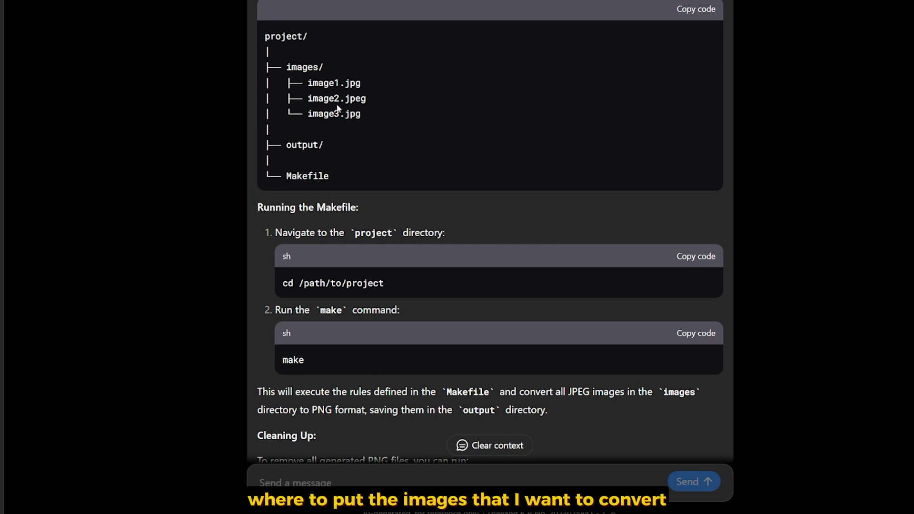
{"action": "scroll", "coordinate": [347, 244], "scroll_direction": "down", "scroll_amount": 2}
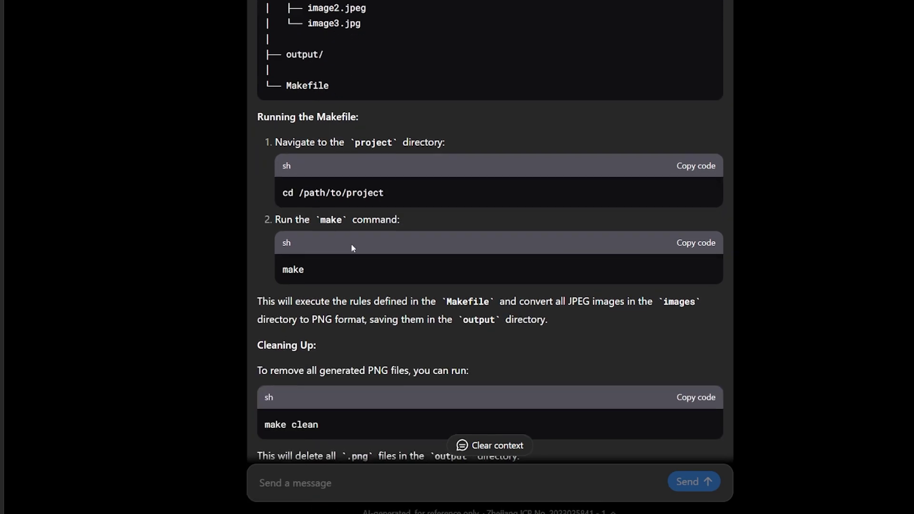
{"action": "scroll", "coordinate": [320, 253], "scroll_direction": "down", "scroll_amount": 1}
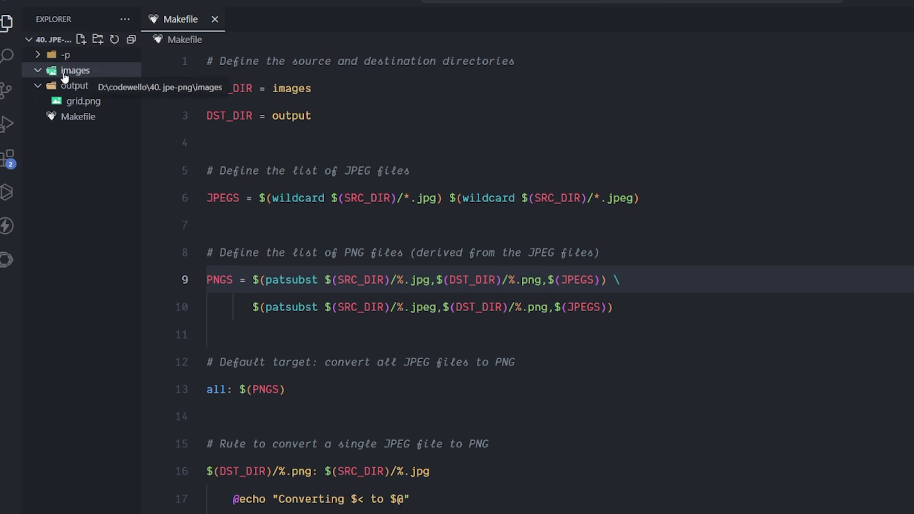
Open output/grid.png from the VS Code Explorer to preview the converted image
{"action": "left_click", "coordinate": [83, 102]}
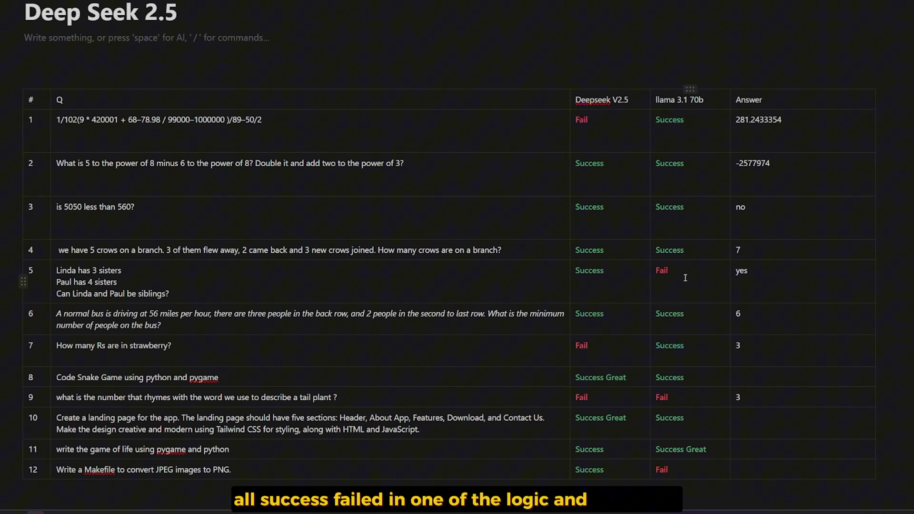
Scroll down the 'Deep Seek 2.5' Notion table to review all 12 question results
{"action": "scroll", "coordinate": [673, 305], "scroll_direction": "down", "scroll_amount": 1}
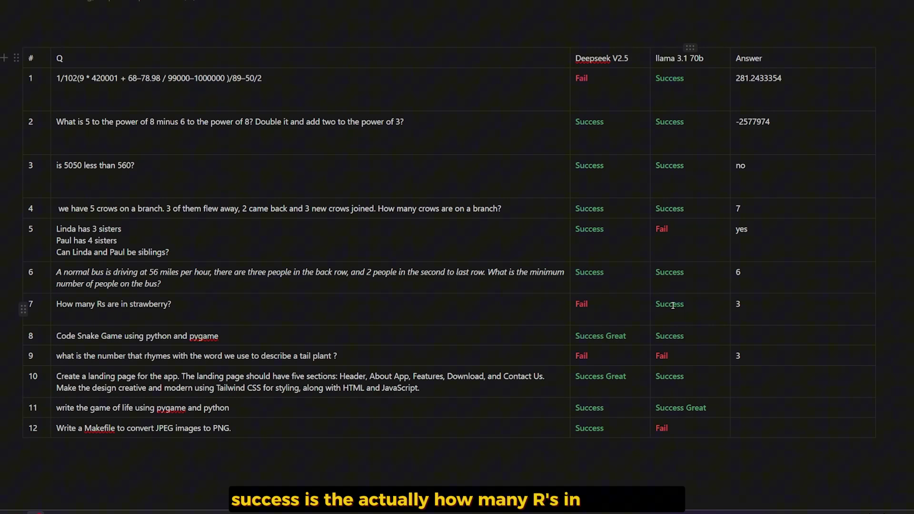
{"action": "scroll", "coordinate": [673, 307], "scroll_direction": "down", "scroll_amount": 1}
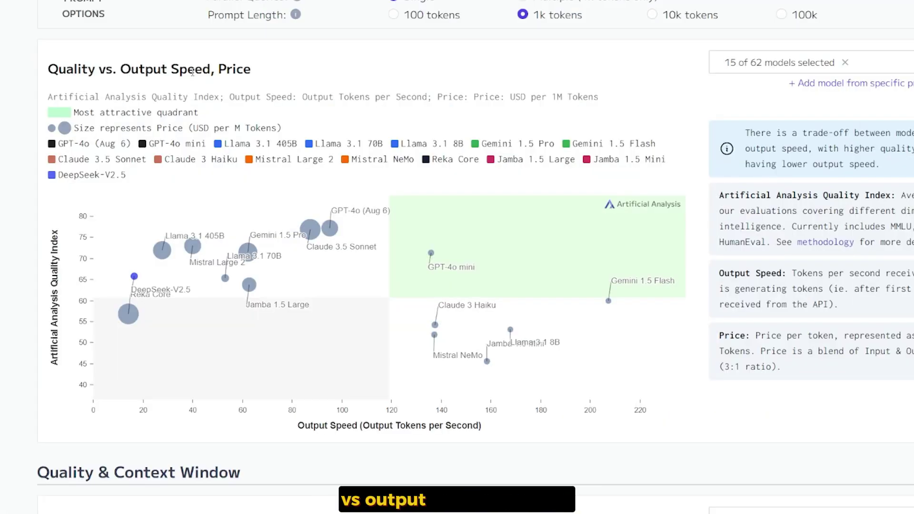
Inspect the DeepSeek-V2.5 and Llama 3.1 405B points on the Artificial Analysis scatter chart
{"action": "mouse_move", "coordinate": [135, 277]}
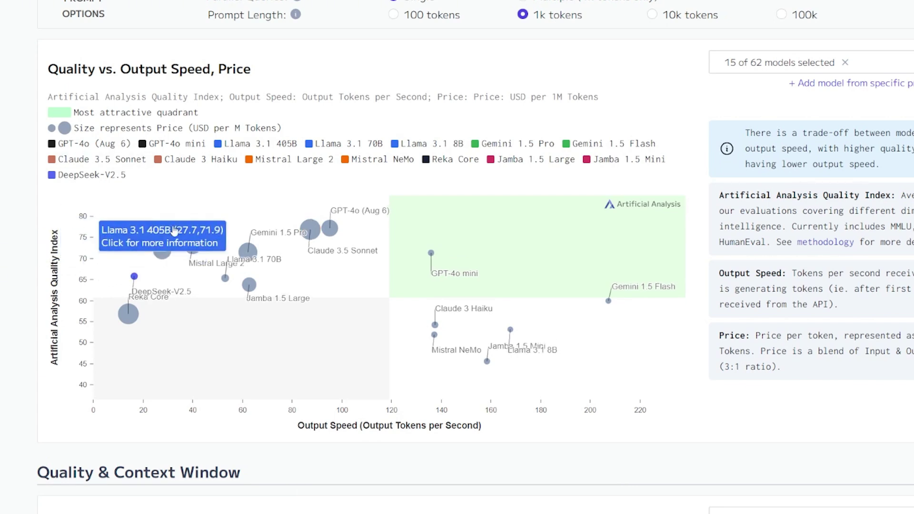
{"action": "mouse_move", "coordinate": [162, 240]}
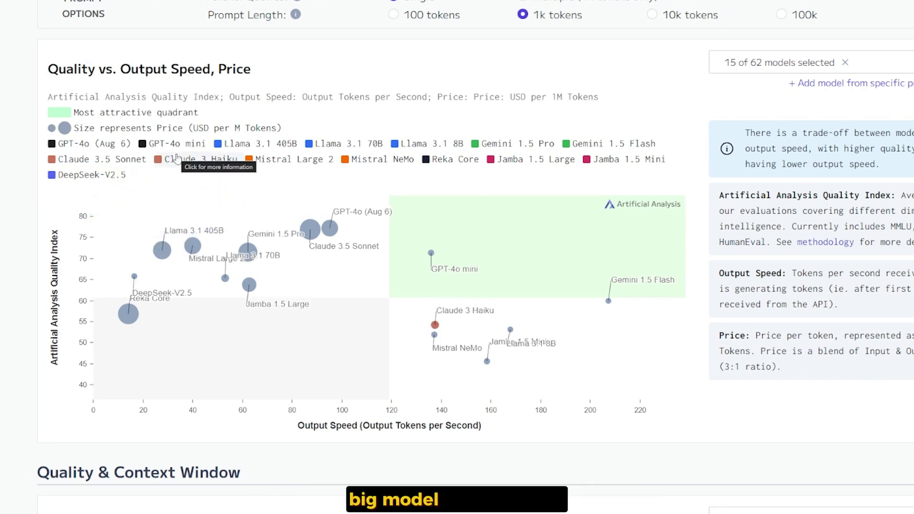
{"action": "mouse_move", "coordinate": [161, 213]}
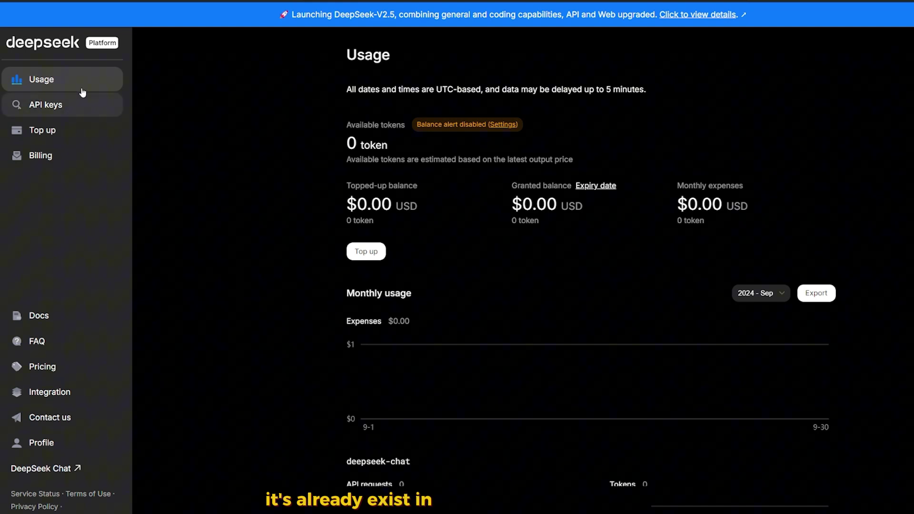
Look over the API keys, billing and top-up pages, trying $5 then $2 ($2.12 total)
{"action": "left_click", "coordinate": [52, 104]}
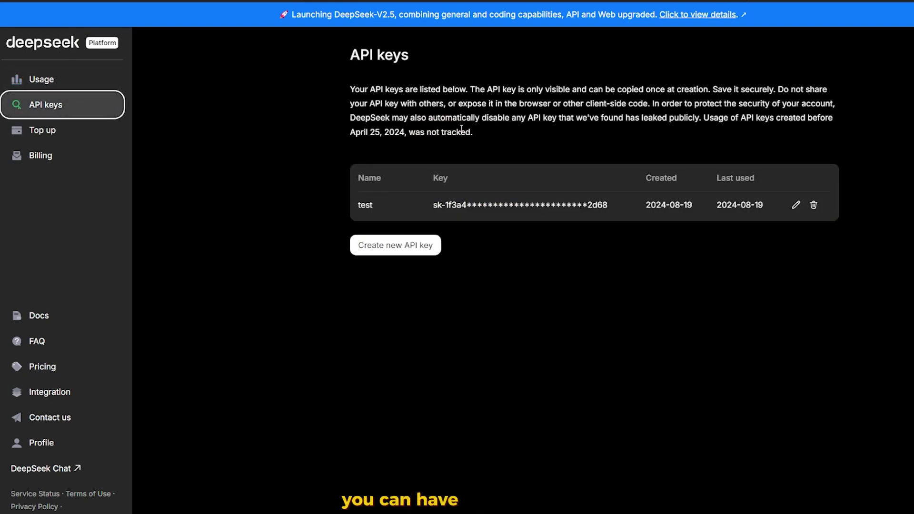
{"action": "left_click", "coordinate": [58, 155]}
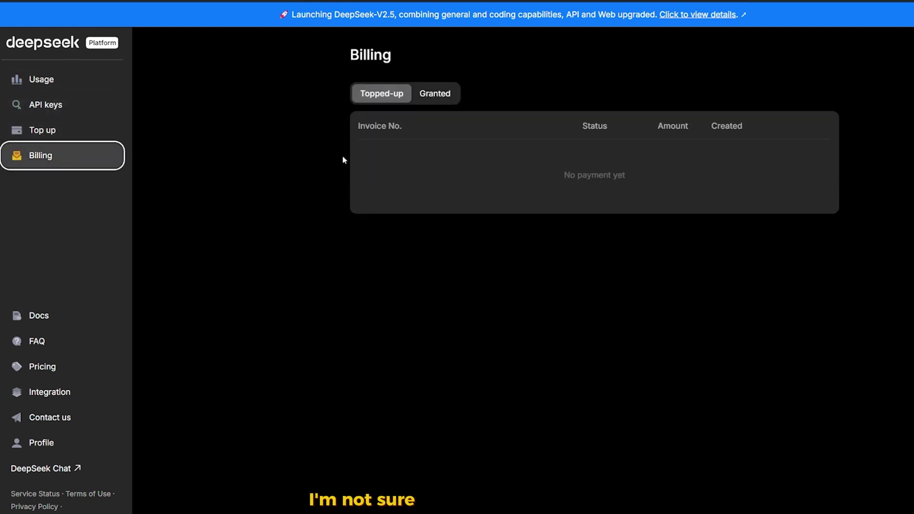
{"action": "left_click", "coordinate": [106, 137]}
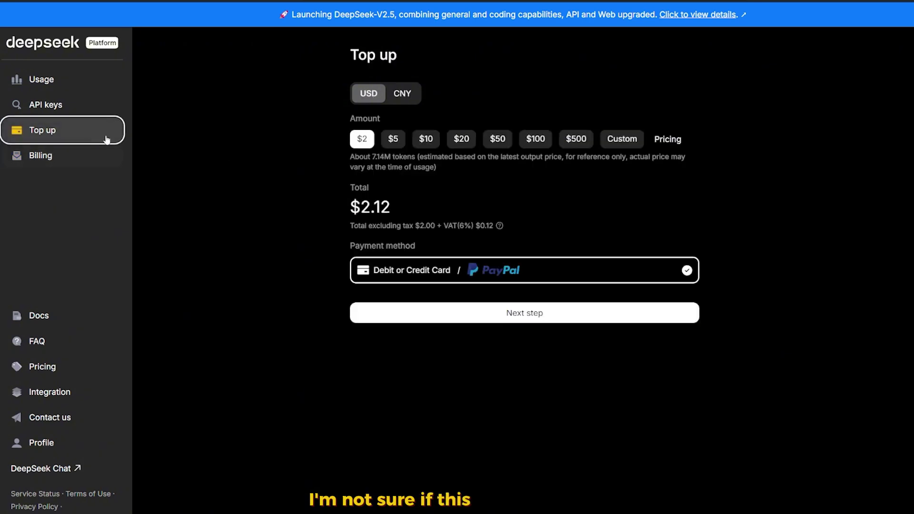
{"action": "double_click", "coordinate": [365, 206]}
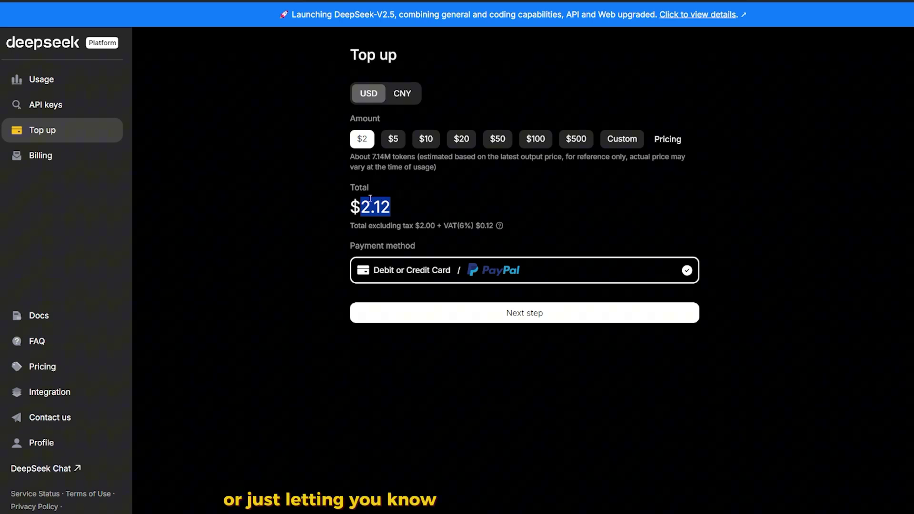
{"action": "left_click", "coordinate": [393, 139]}
{"action": "left_click", "coordinate": [361, 138]}
{"action": "left_click_drag", "start_coordinate": [392, 208], "coordinate": [348, 212]}
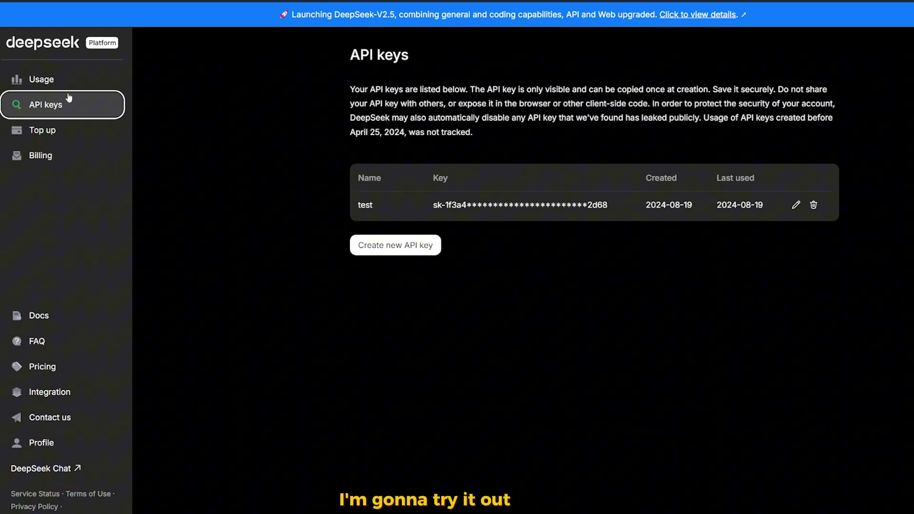
Return to the Usage overview, then scroll back up through the chat's Game of Life code
{"action": "left_click", "coordinate": [53, 80]}
{"action": "scroll", "coordinate": [258, 173], "scroll_direction": "down", "scroll_amount": 5}
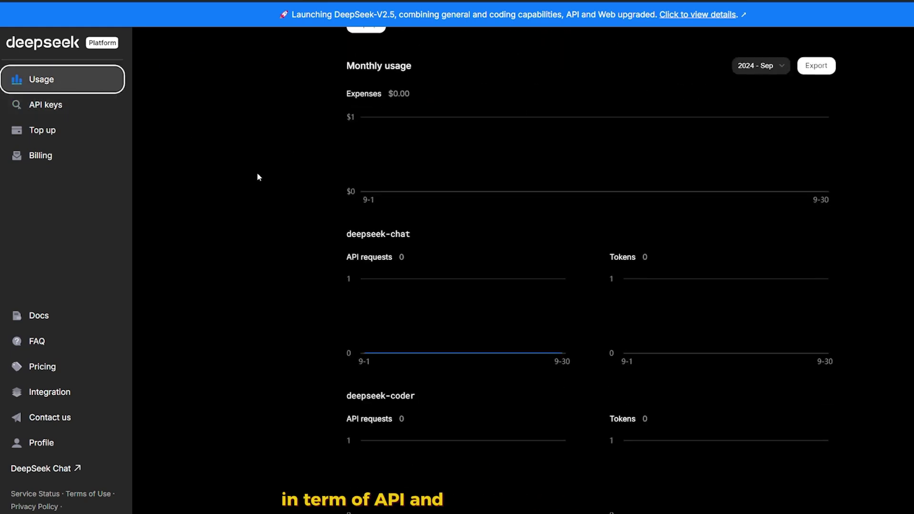
{"action": "scroll", "coordinate": [257, 175], "scroll_direction": "up", "scroll_amount": 4}
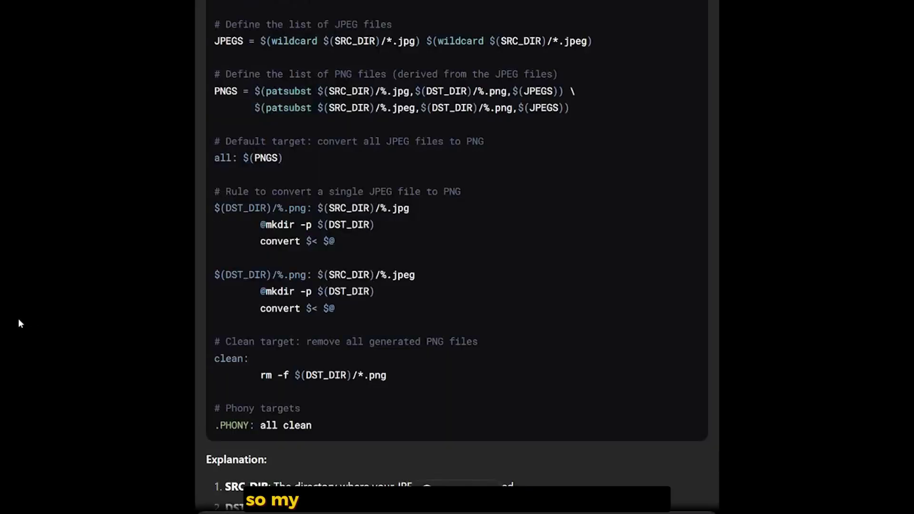
{"action": "scroll", "coordinate": [25, 304], "scroll_direction": "up", "scroll_amount": 4}
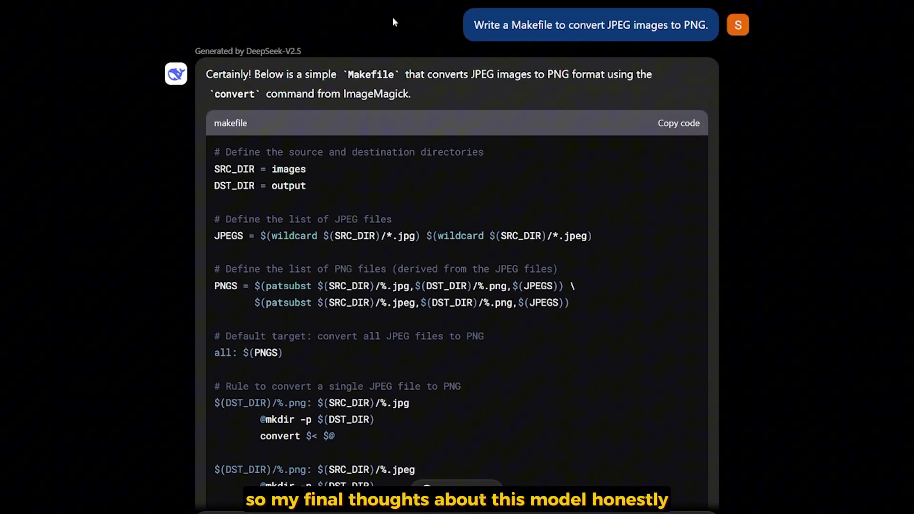
{"action": "scroll", "coordinate": [689, 119], "scroll_direction": "up", "scroll_amount": 15}
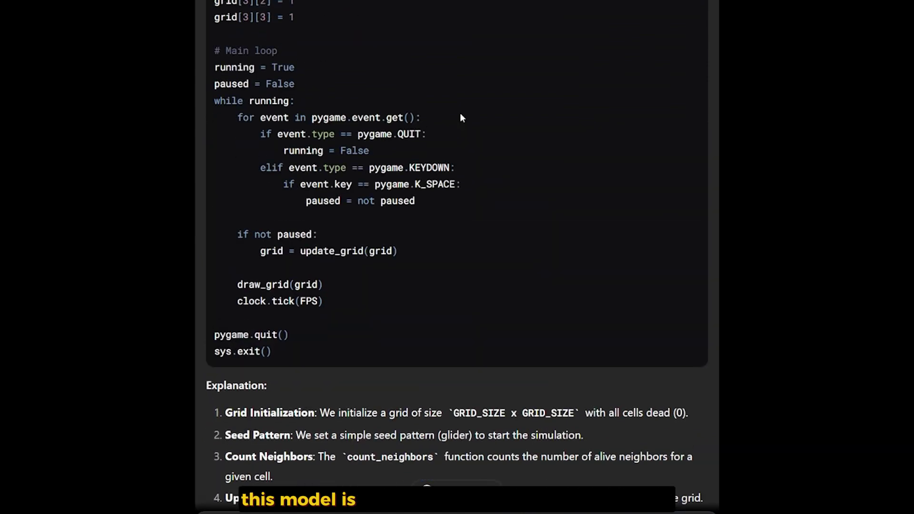
{"action": "scroll", "coordinate": [460, 113], "scroll_direction": "up", "scroll_amount": 20}
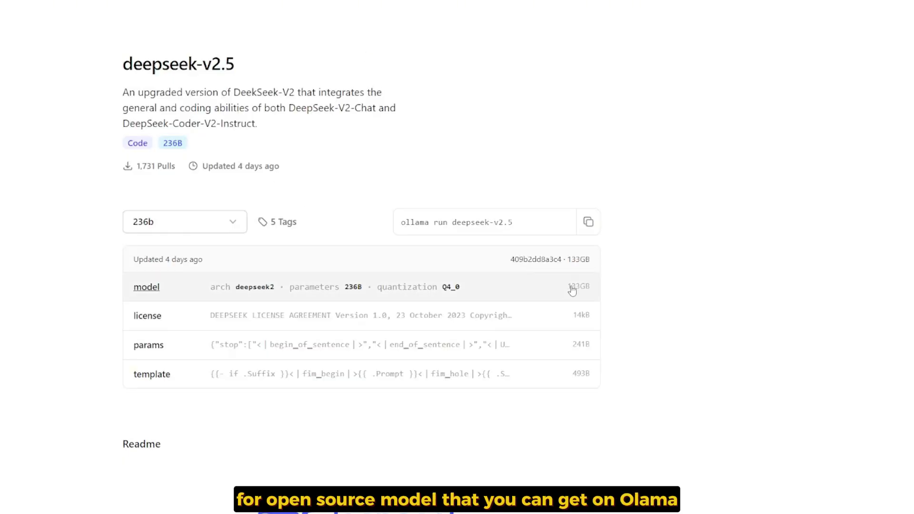
Scroll the Ollama deepseek-v2.5 page down toward the Readme benchmarks
{"action": "scroll", "coordinate": [302, 235], "scroll_direction": "down", "scroll_amount": 6}
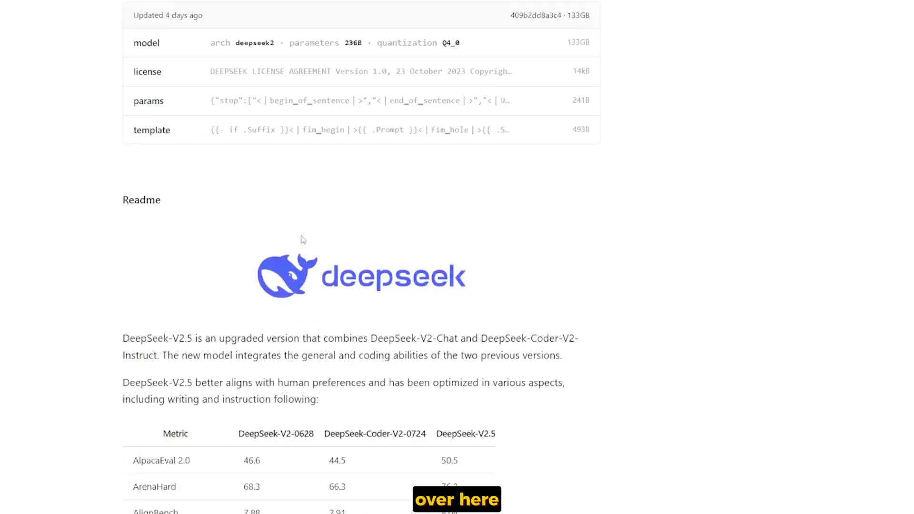